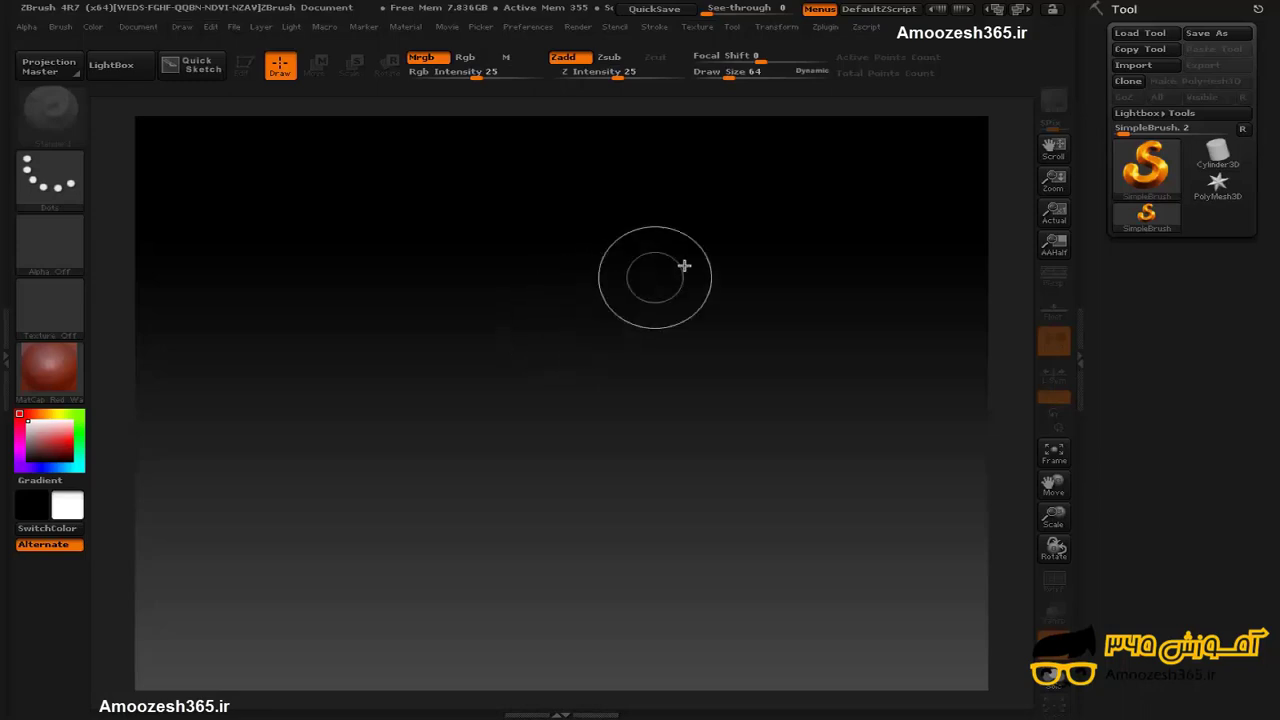
Draw a Sphere3D on the canvas, enter Edit mode, convert it to PolyMesh3D and subdivide it
click(1146, 165)
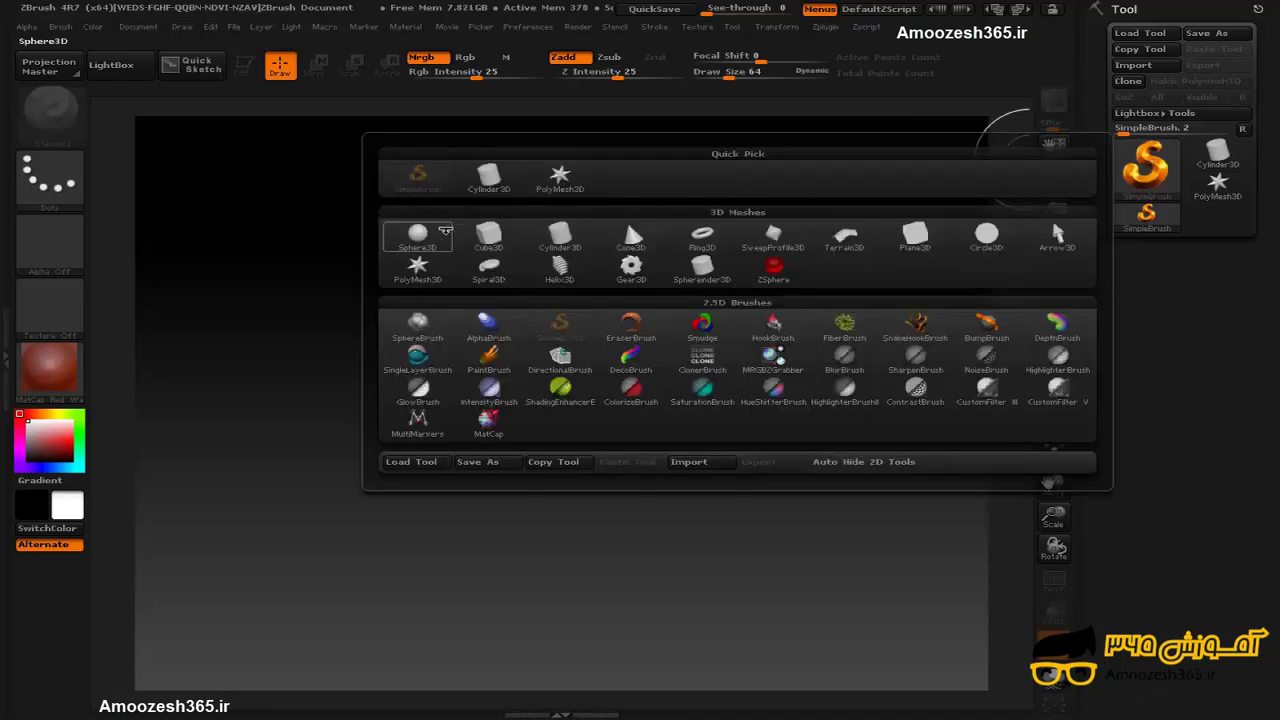
click(420, 237)
drag(566, 390, 877, 221)
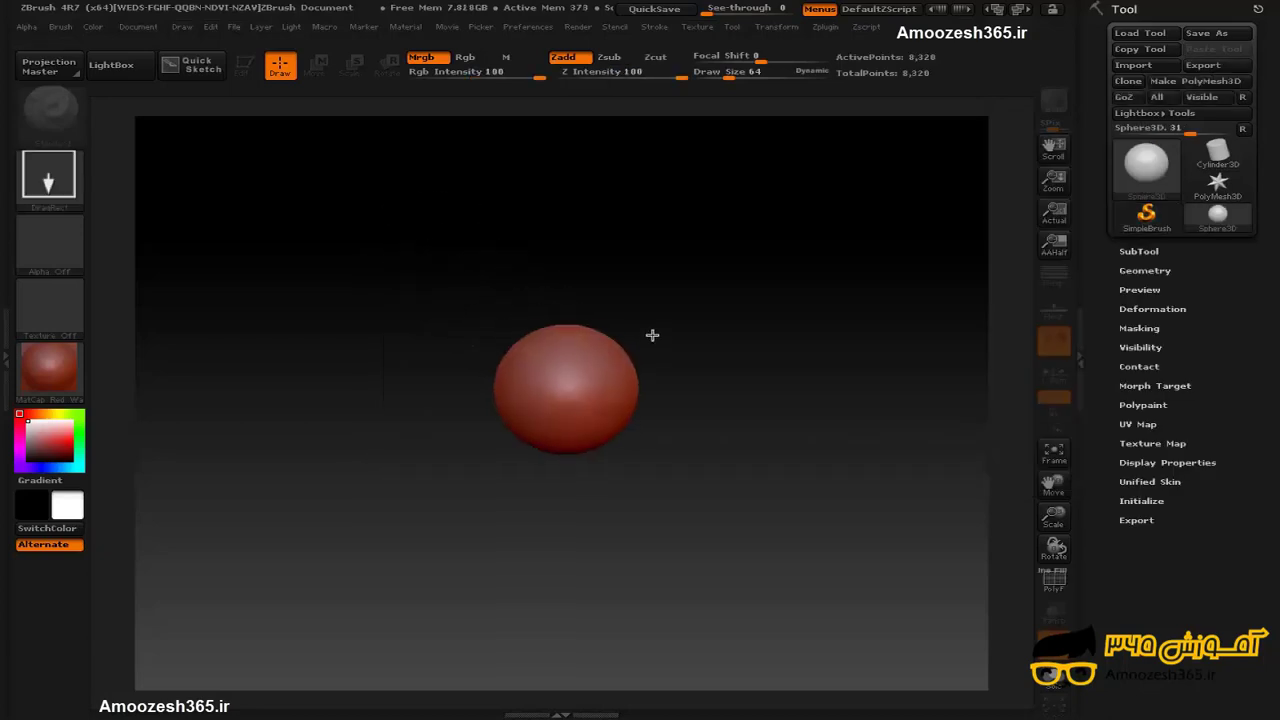
key(t)
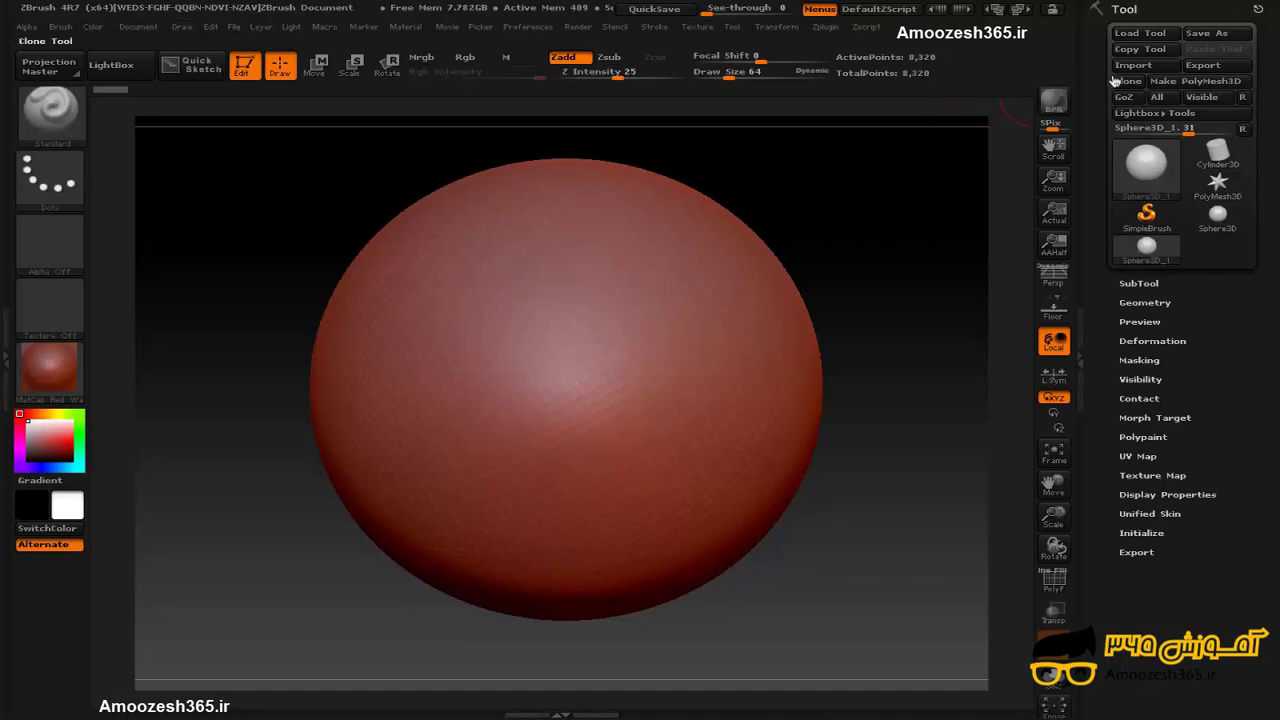
click(1157, 82)
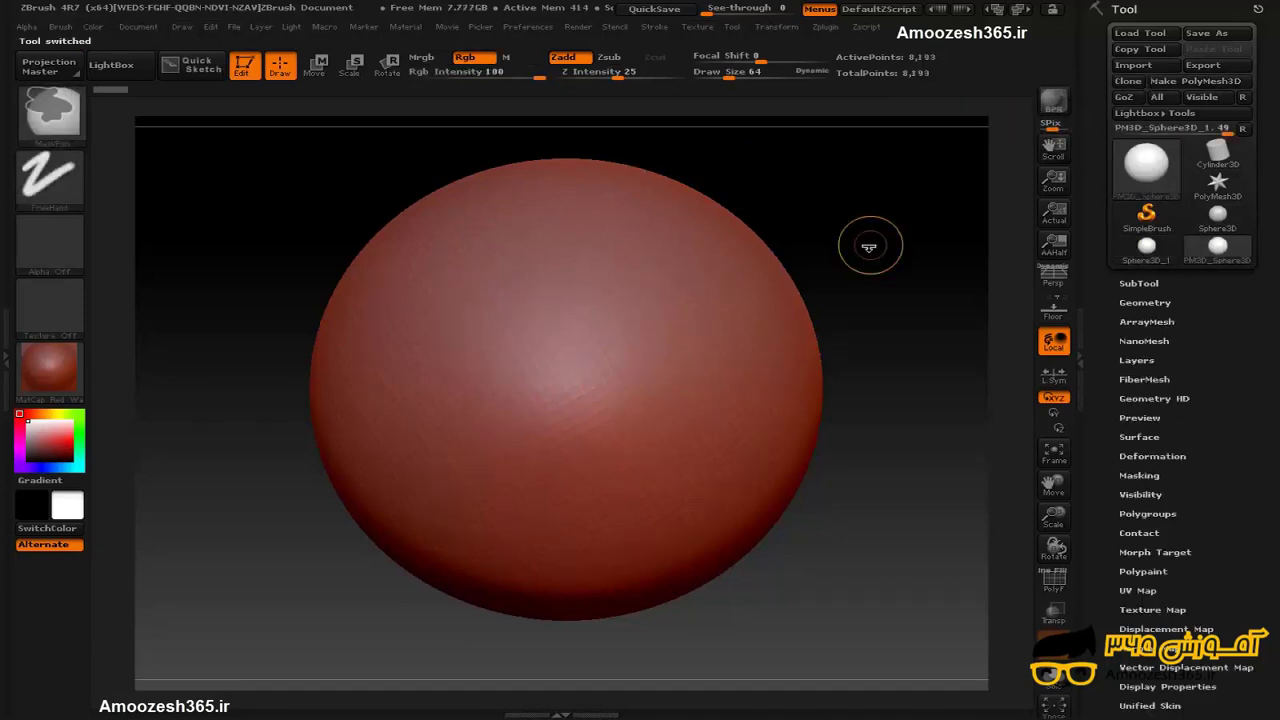
key(ctrl+d)
key(ctrl+d)
key(ctrl+d)
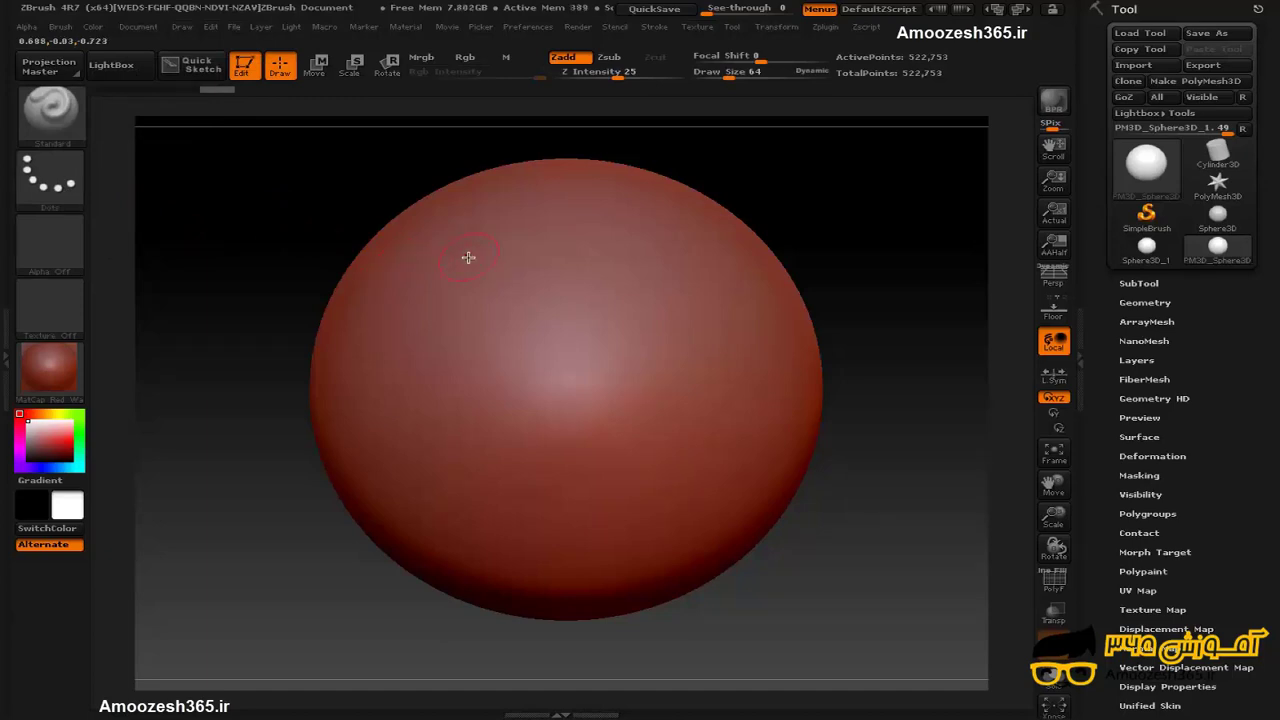
Sculpt two curved ridges on the upper sphere, raising Z Intensity to 54, then enable L.Sym
mouse_move(468, 257)
mouse_down()
mouse_move(579, 348)
mouse_move(600, 420)
mouse_up()
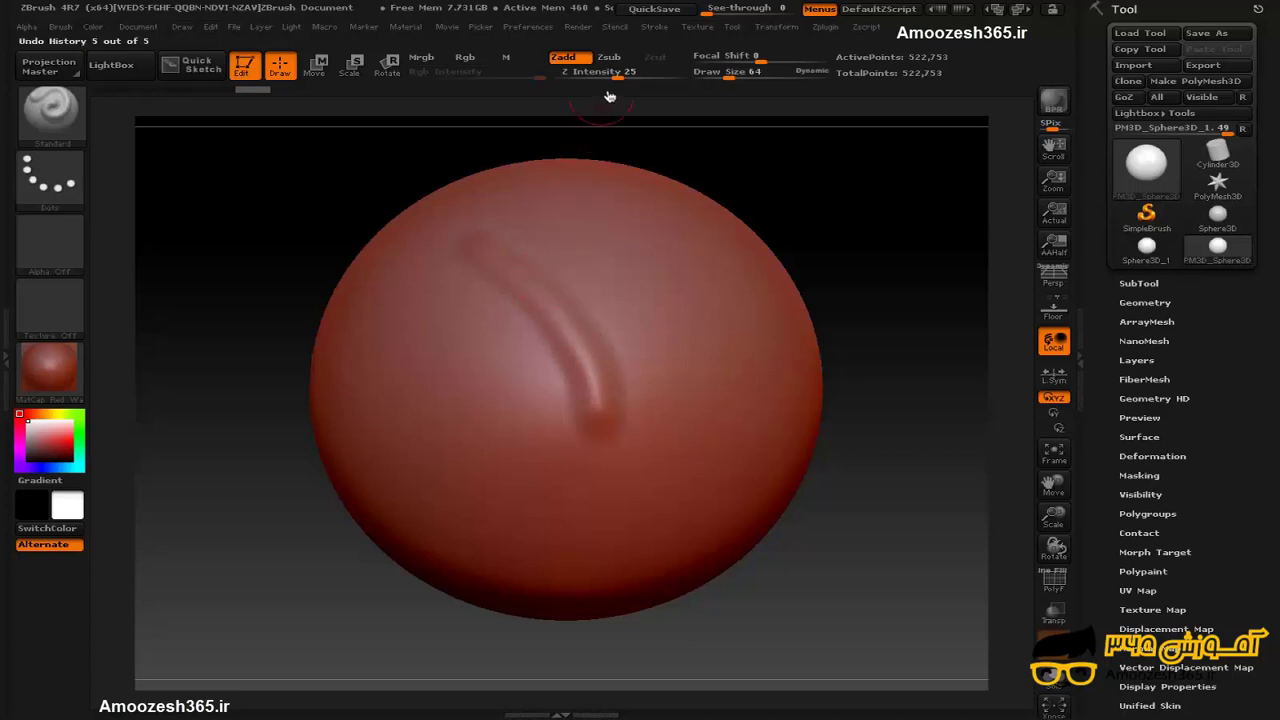
drag(624, 83, 648, 83)
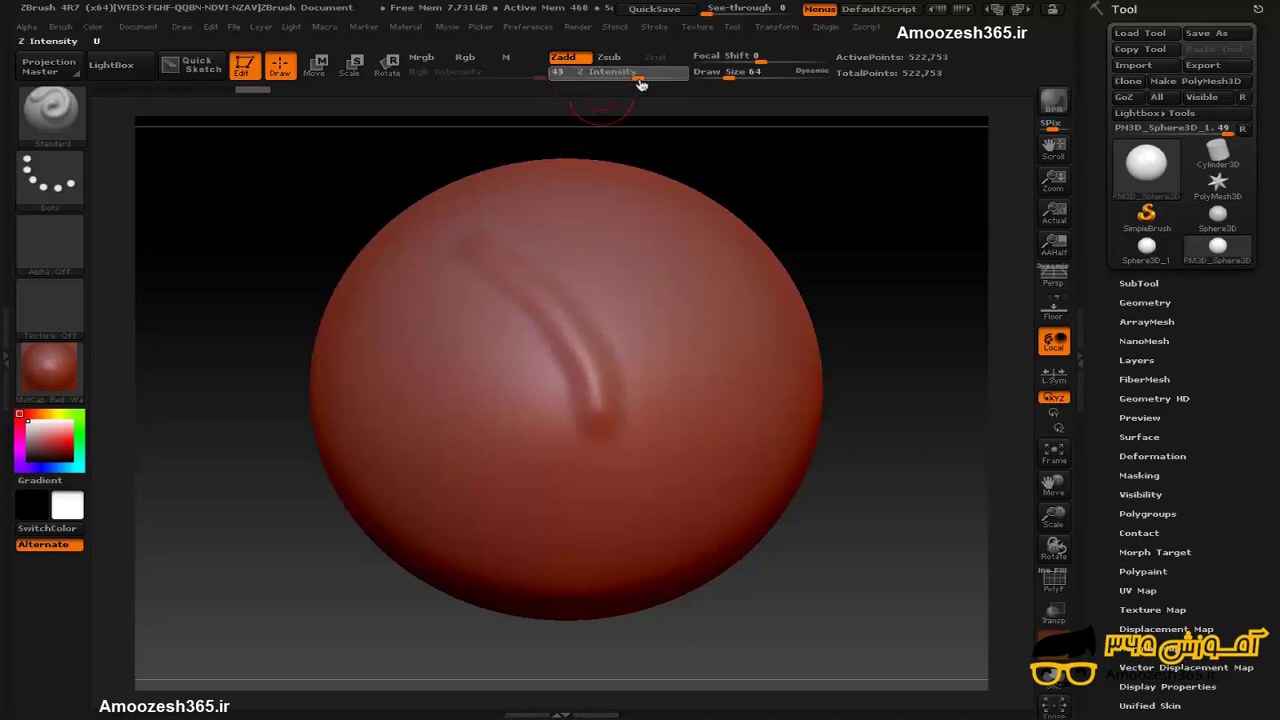
drag(562, 194, 709, 384)
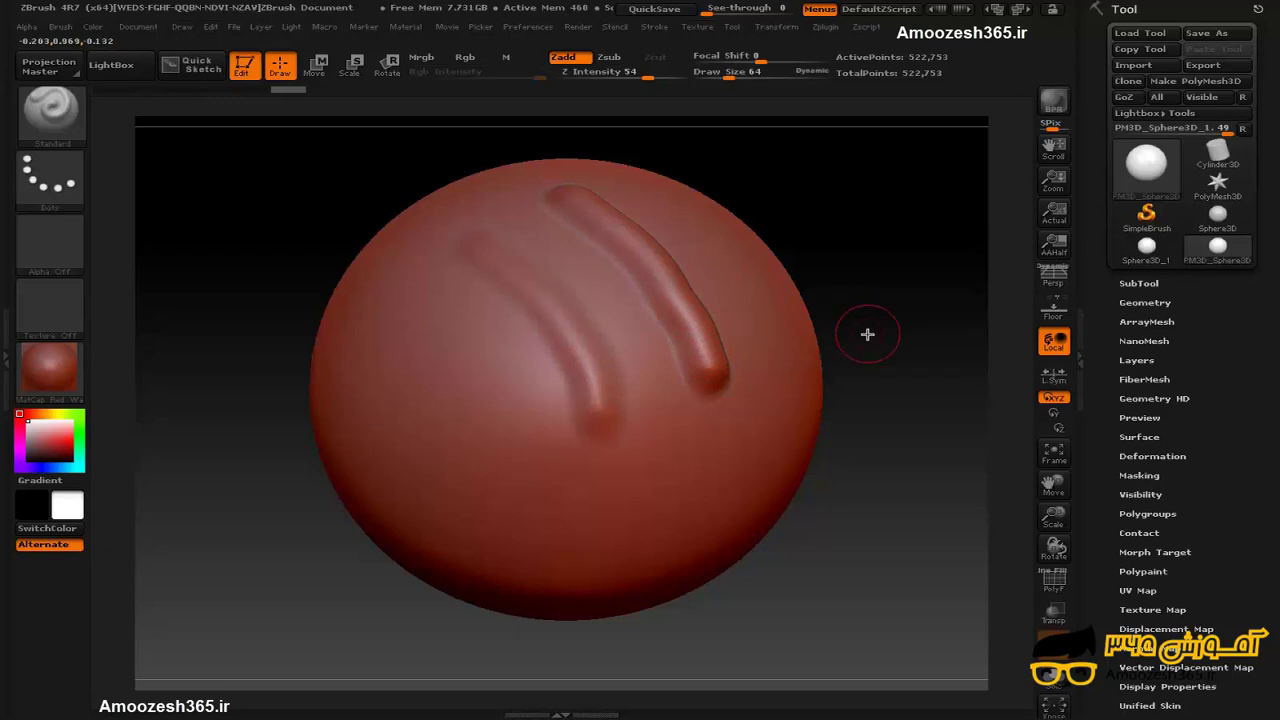
mouse_move(867, 334)
mouse_down()
mouse_move(840, 323)
mouse_move(849, 334)
mouse_up()
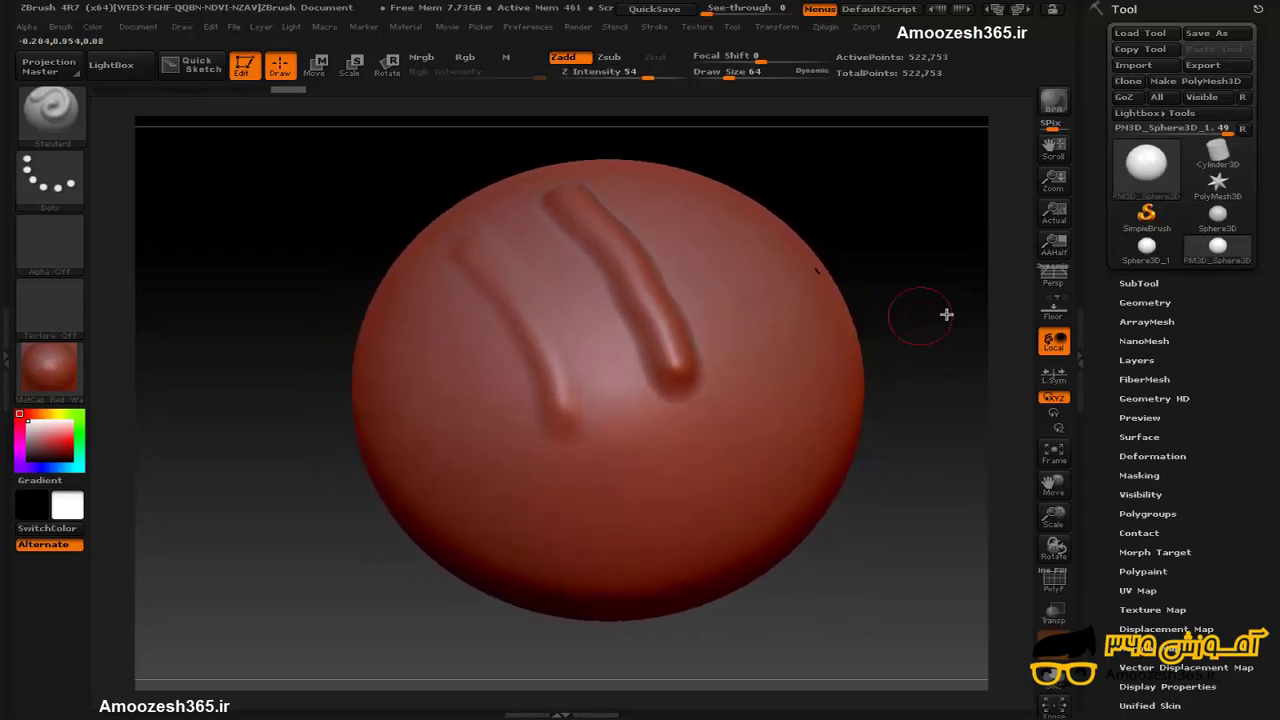
click(1053, 376)
Turn L.Sym off, sculpt curved ridges on the right and lower sphere, then undo them
click(1053, 342)
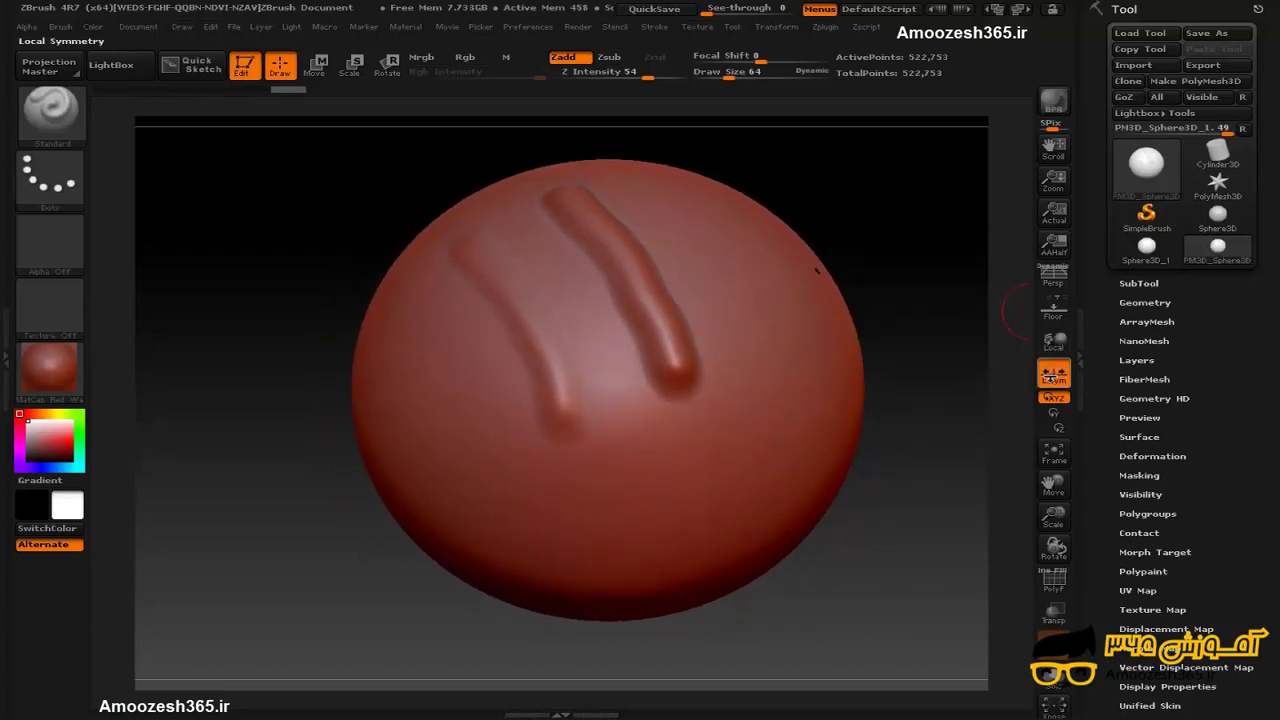
click(1053, 376)
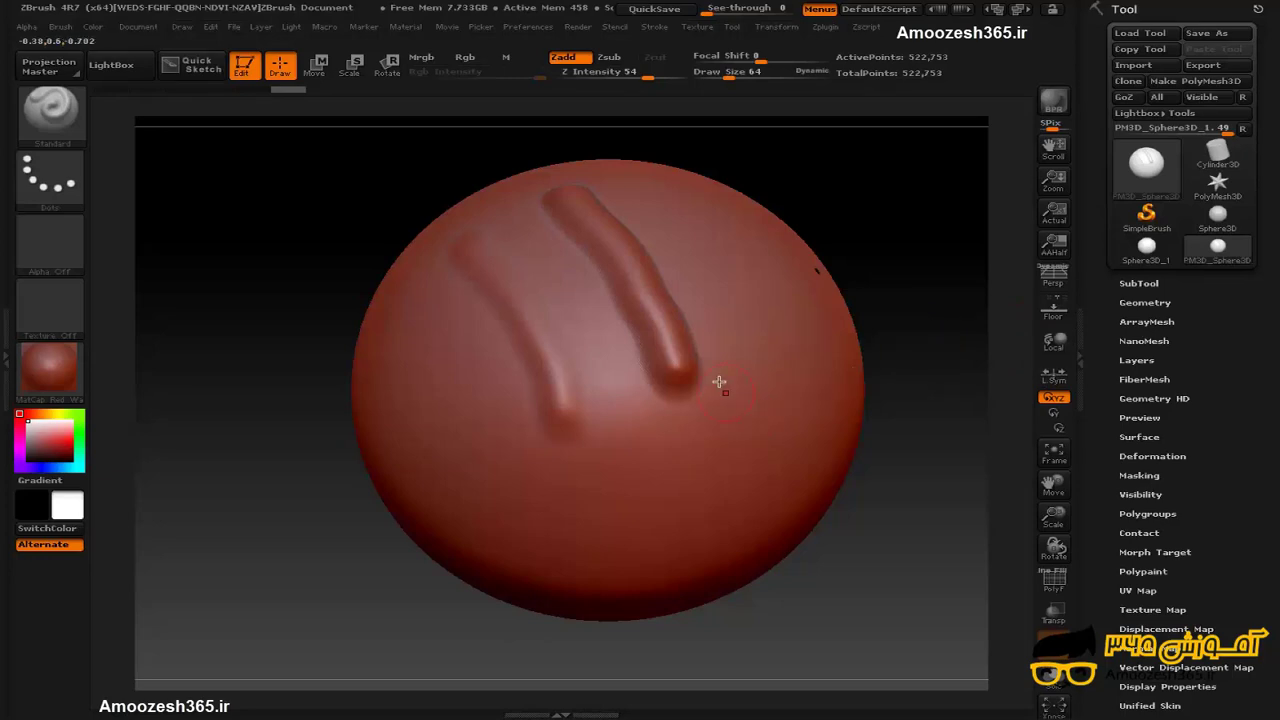
mouse_move(725, 270)
mouse_down()
mouse_move(785, 372)
mouse_move(752, 430)
mouse_move(720, 452)
mouse_move(694, 449)
mouse_up()
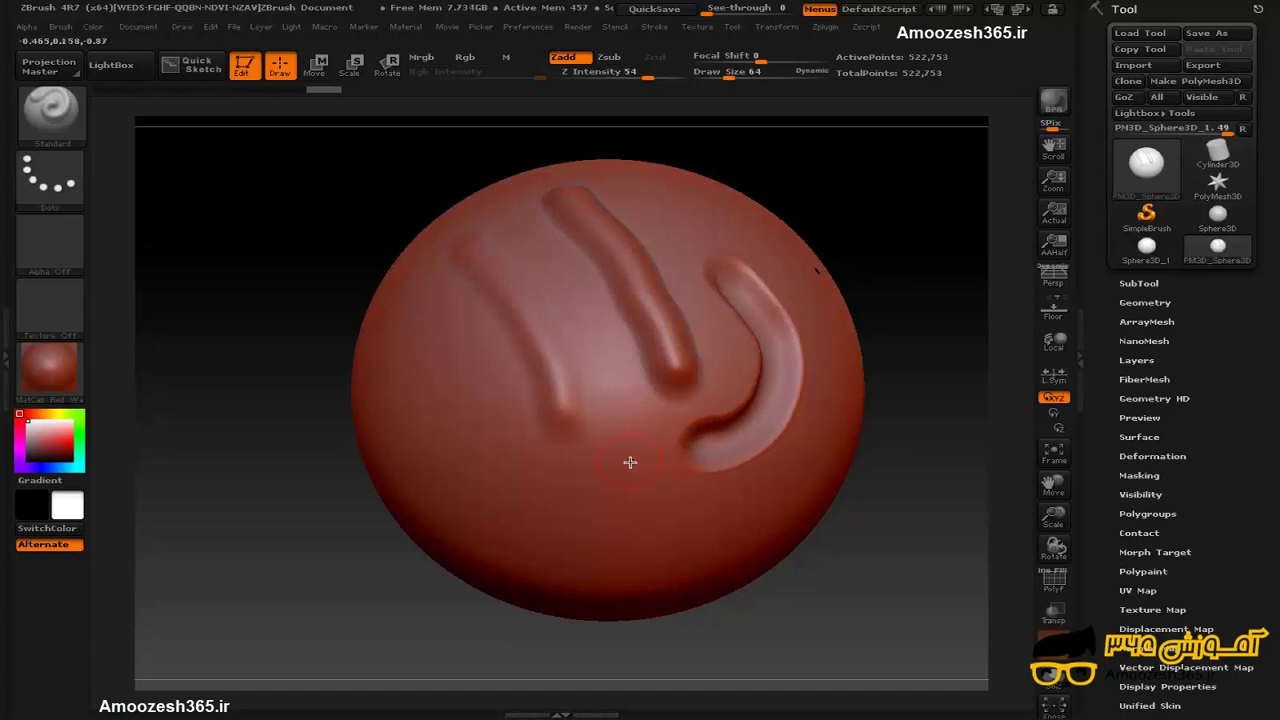
mouse_move(630, 462)
mouse_down()
mouse_move(514, 471)
mouse_move(413, 406)
mouse_move(440, 362)
mouse_move(500, 378)
mouse_move(494, 393)
mouse_up()
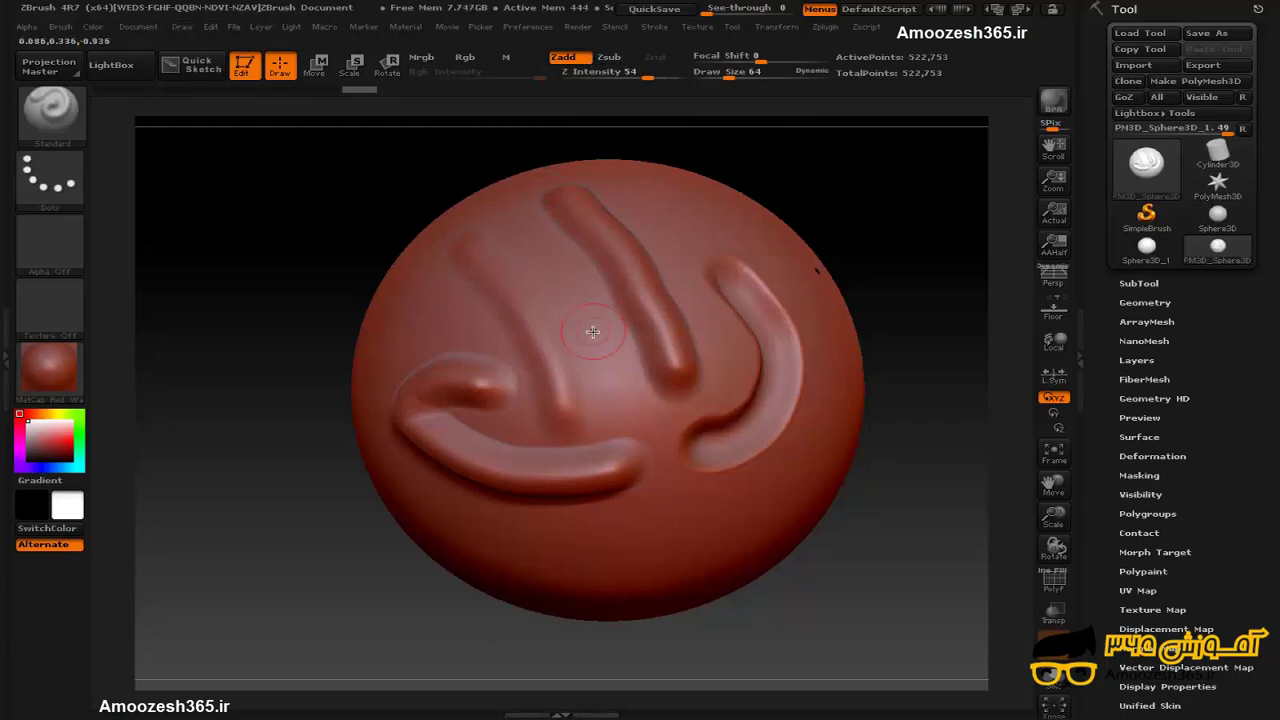
key(ctrl)
key(ctrl+z)
key(ctrl+z)
Undo the last remaining groove and bring up the sculpting brush library with B
key(ctrl+z)
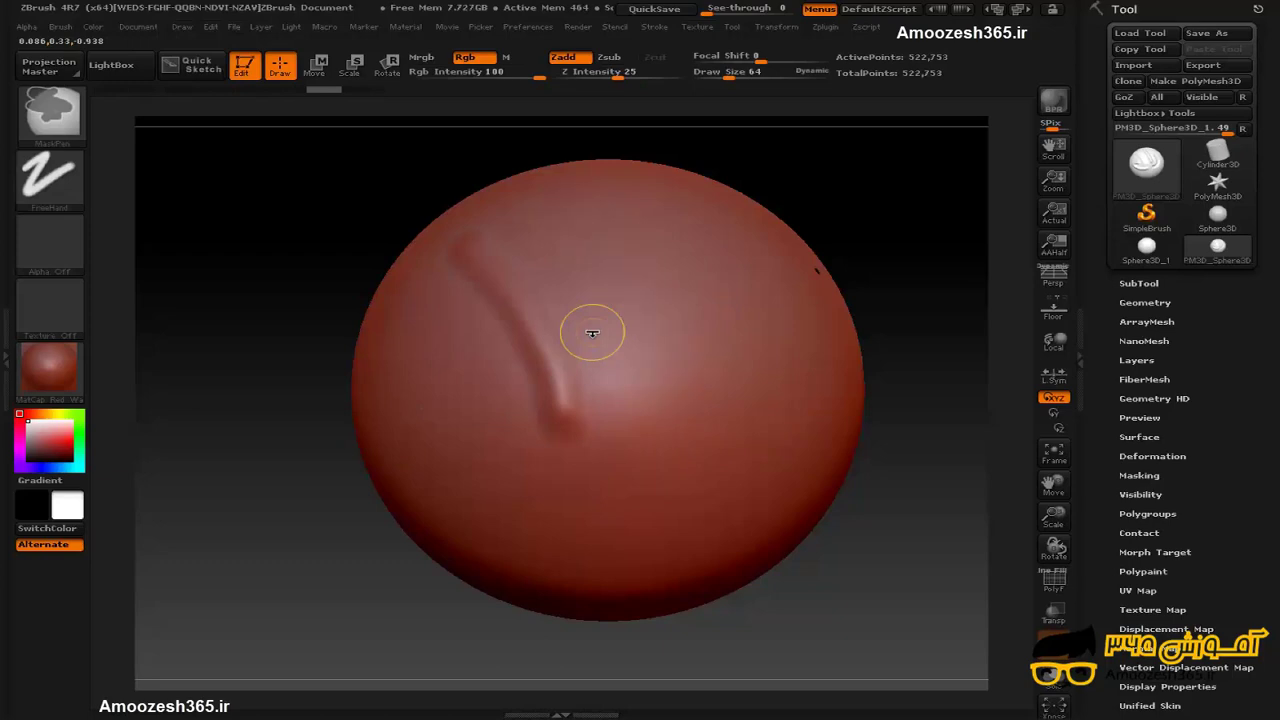
key(ctrl+z)
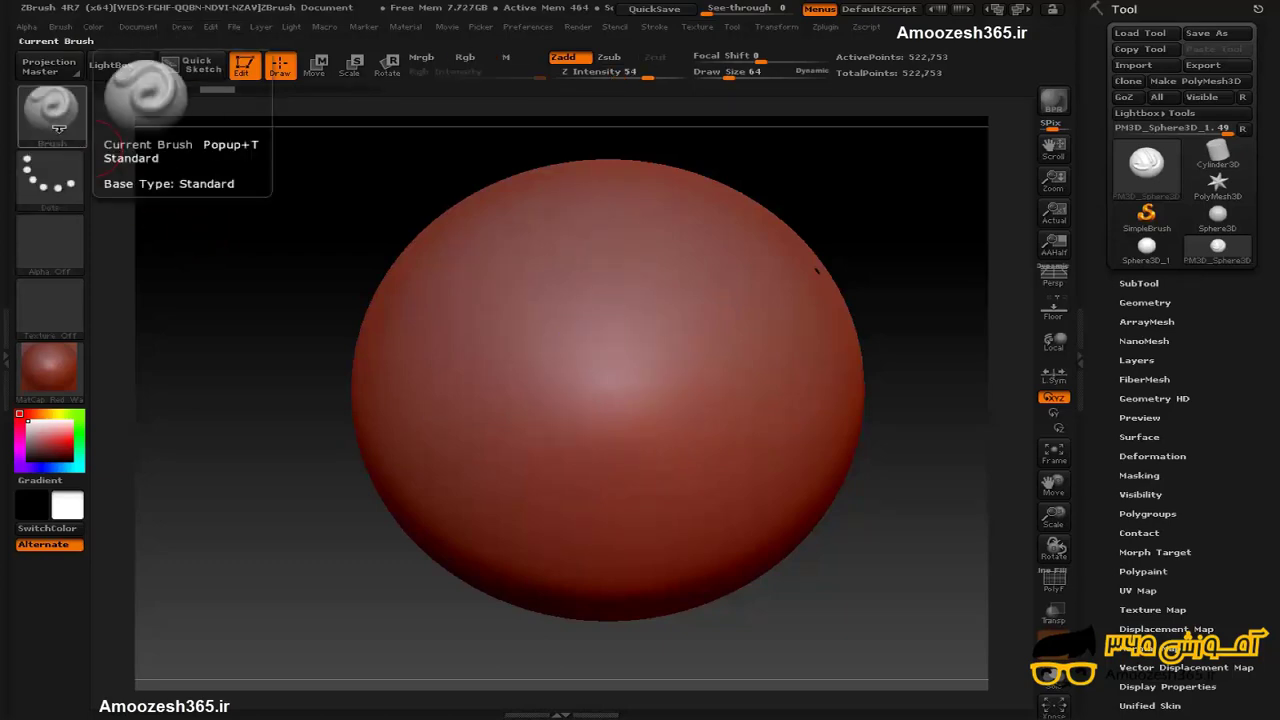
click(58, 127)
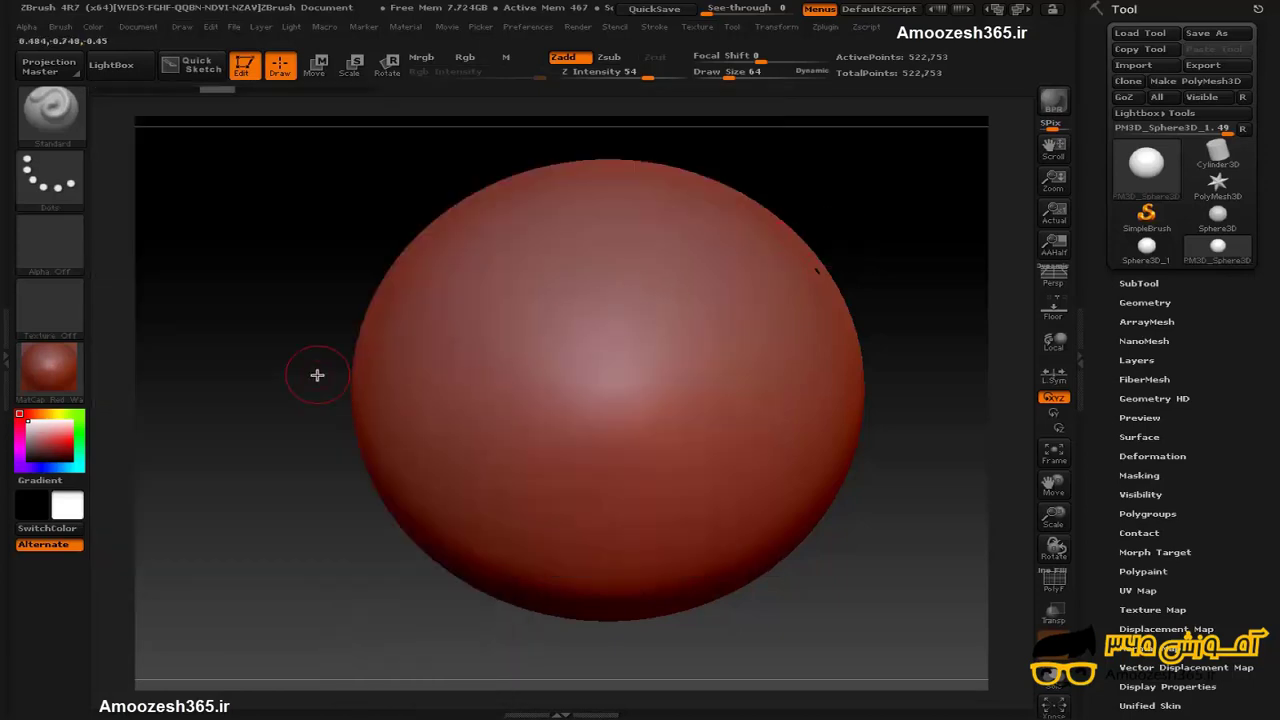
key(b)
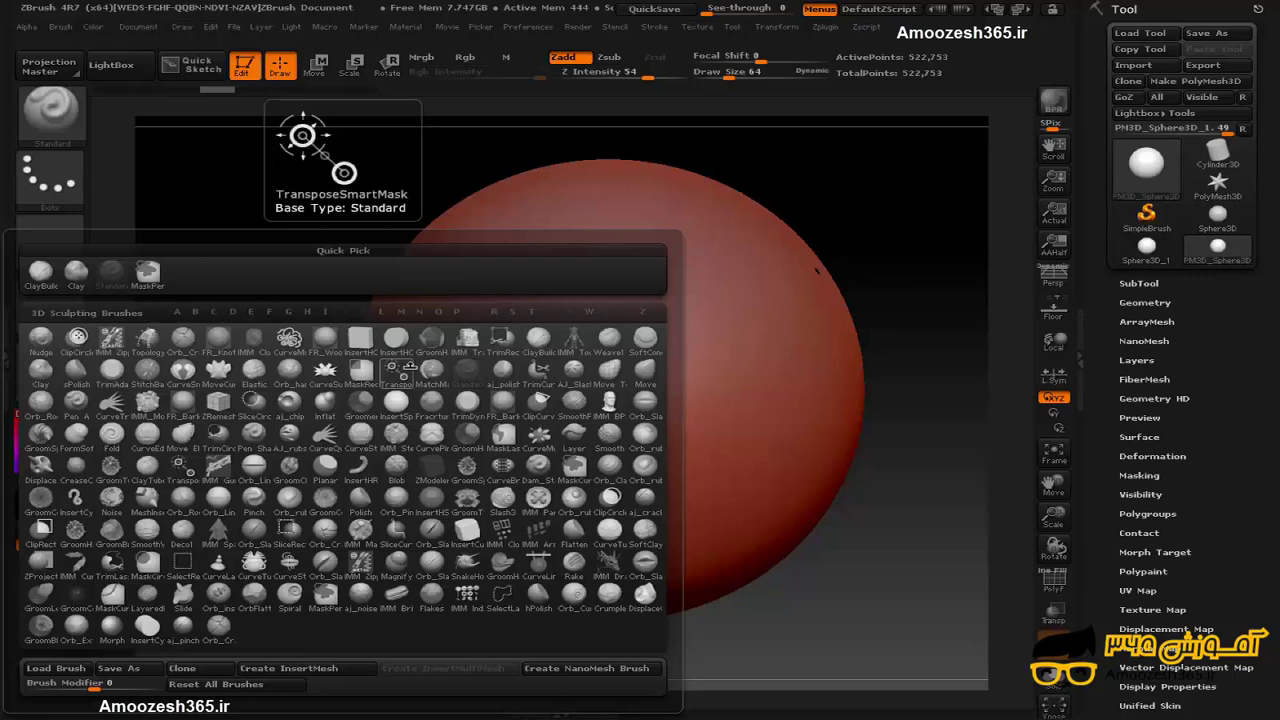
Test the Clay brush with a looping stroke on the sphere, then undo it
key(c)
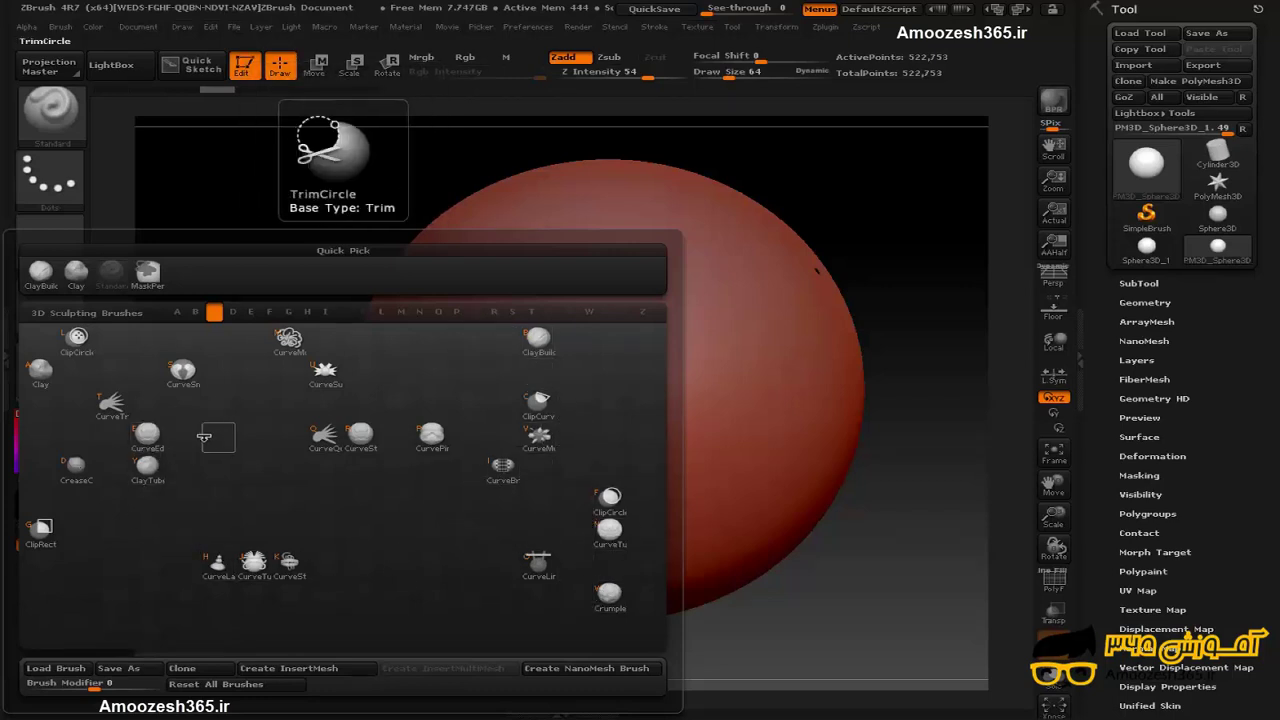
click(40, 369)
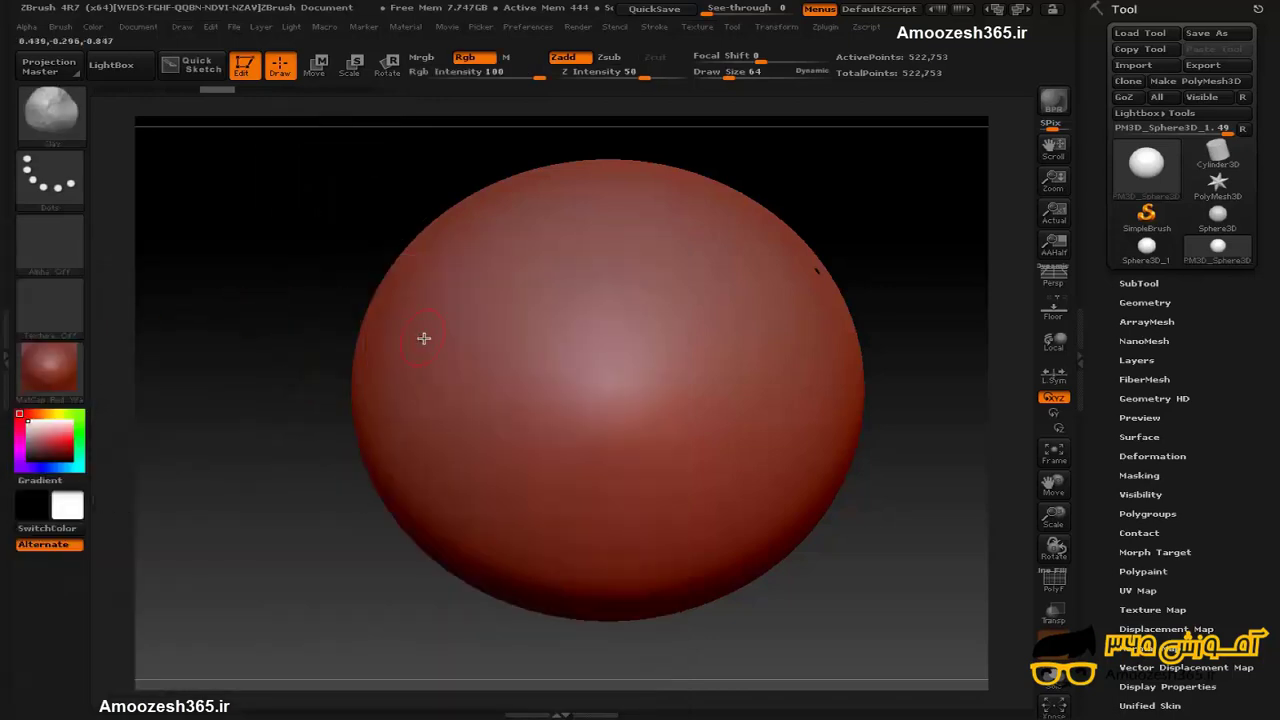
mouse_move(423, 338)
mouse_down()
mouse_move(506, 399)
mouse_move(420, 395)
mouse_move(619, 364)
mouse_up()
key(ctrl+z)
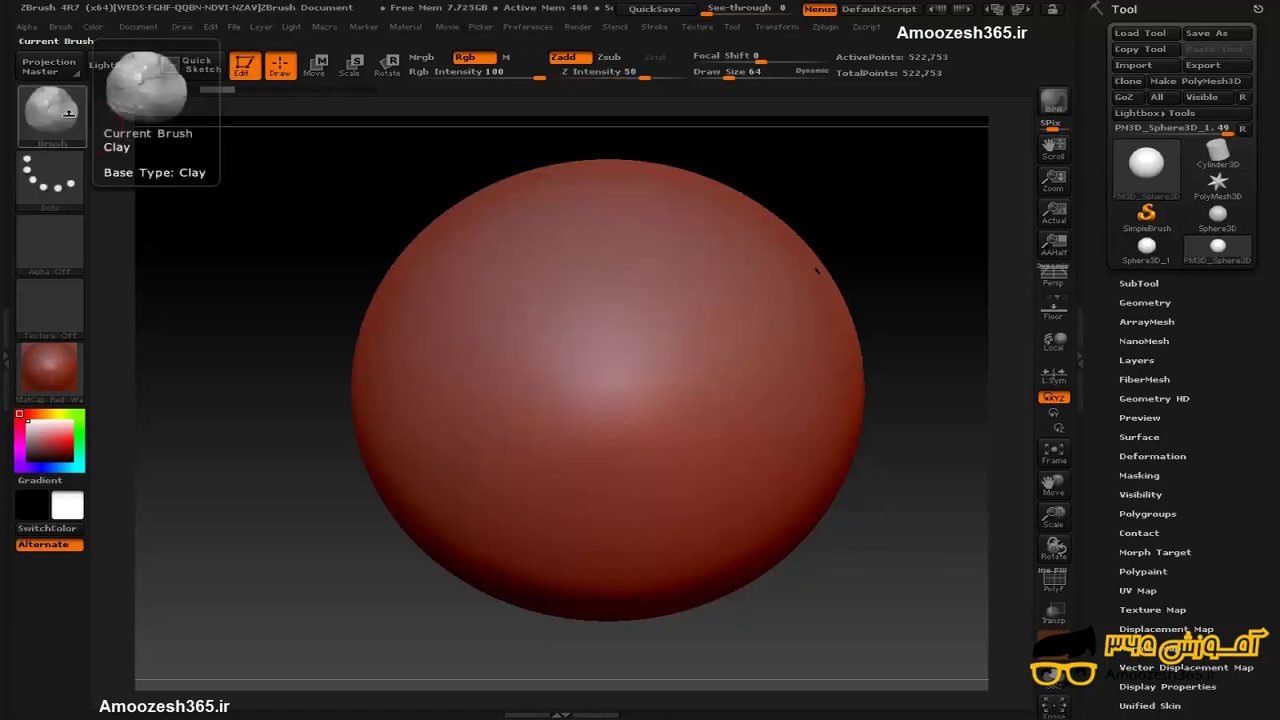
Switch back to the Standard brush and show the stroke-type picker
click(68, 113)
key(s)
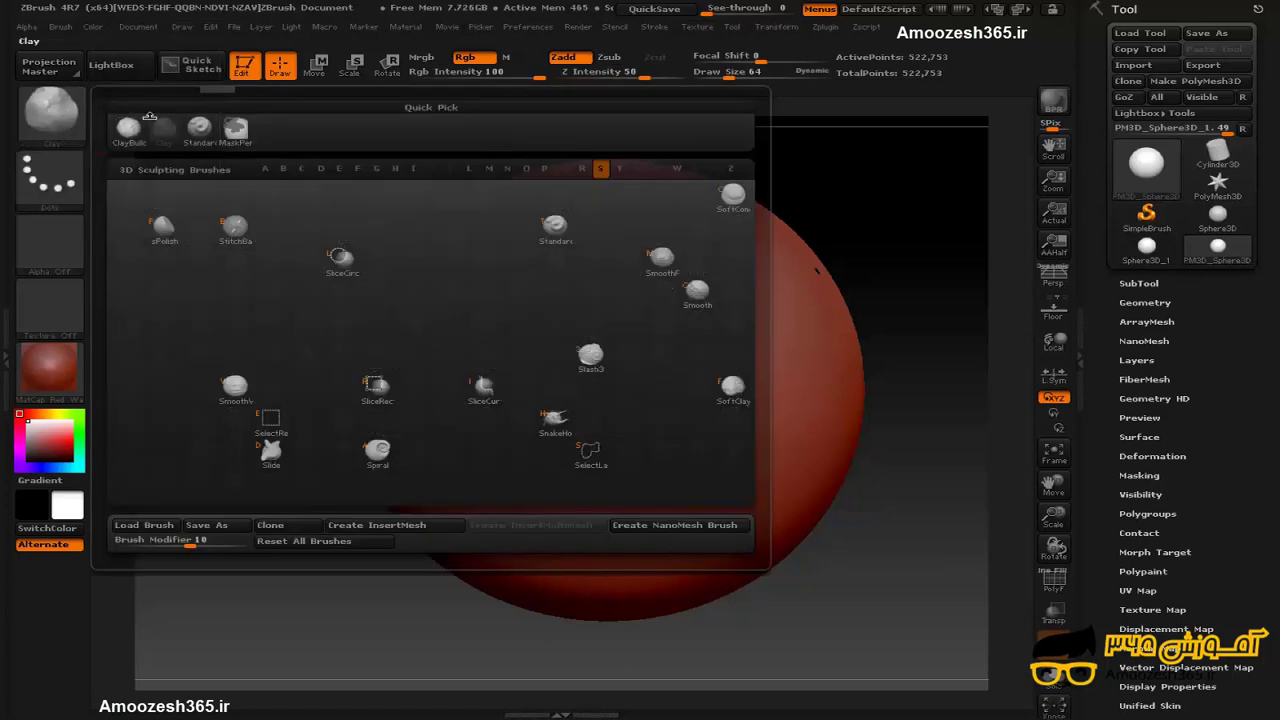
click(199, 130)
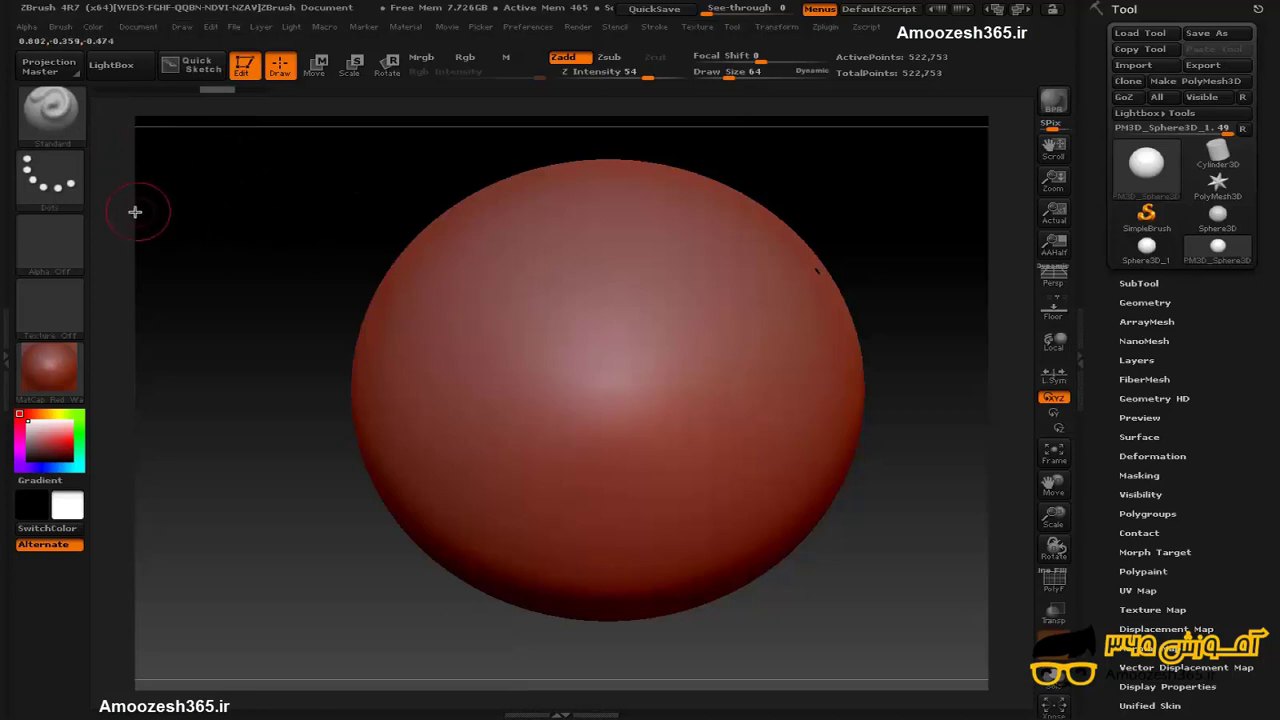
click(50, 176)
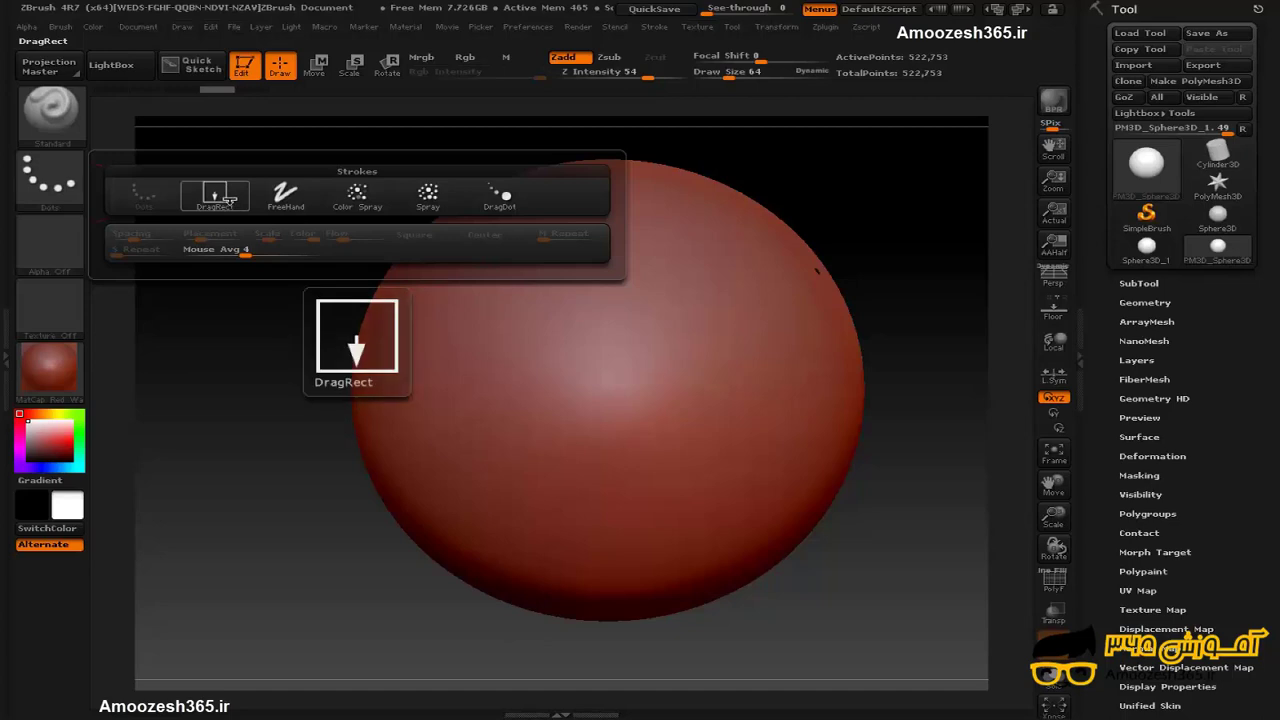
Stamp a flower imprint on the sphere using DragRect with Alpha 12
click(229, 197)
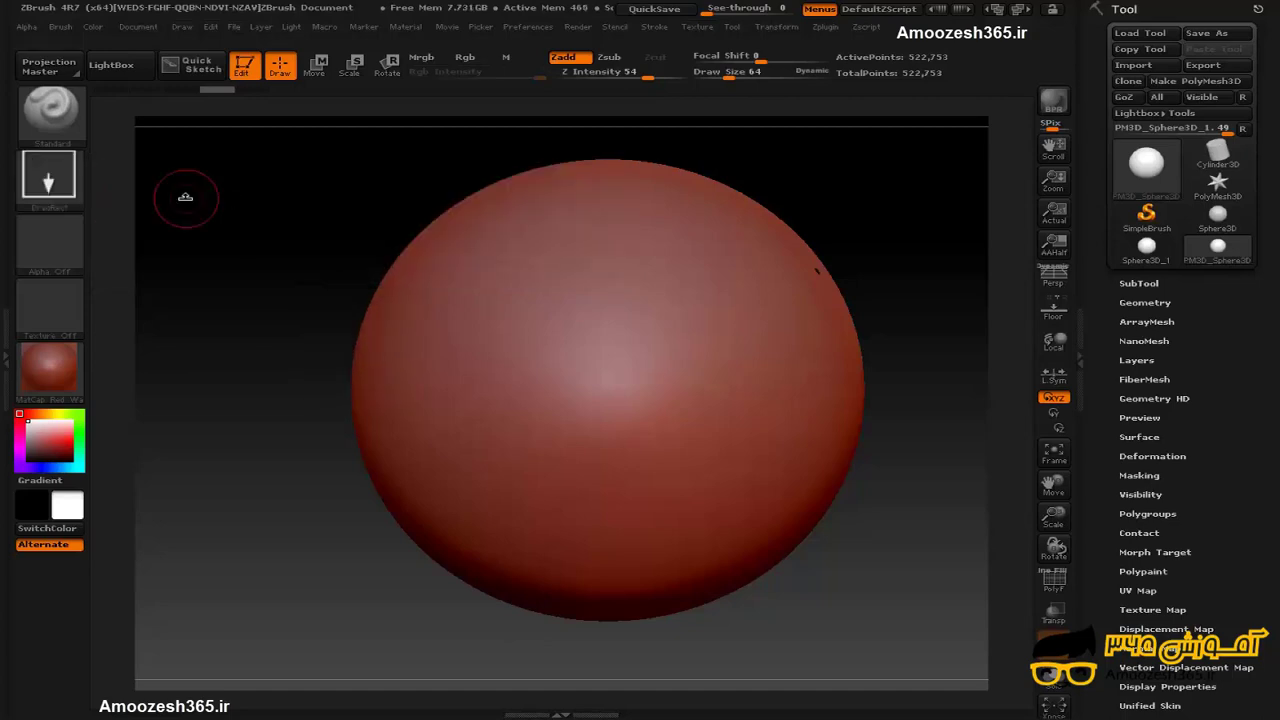
click(62, 236)
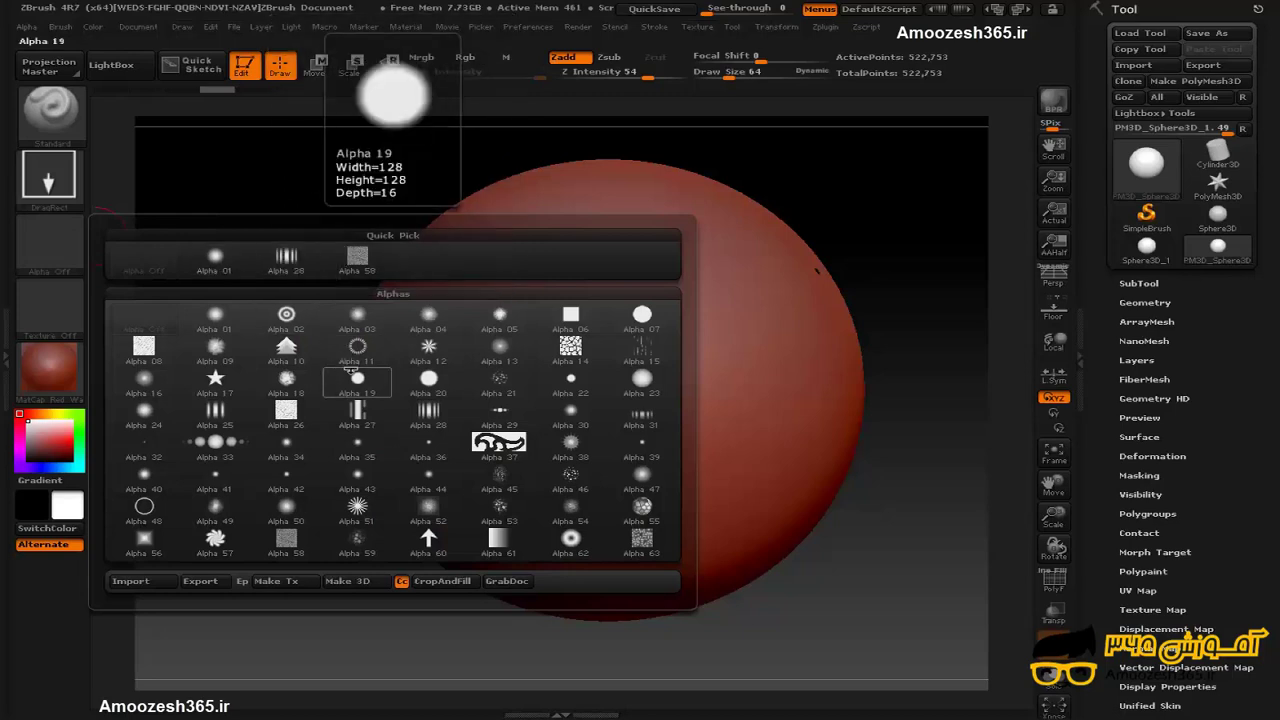
click(428, 352)
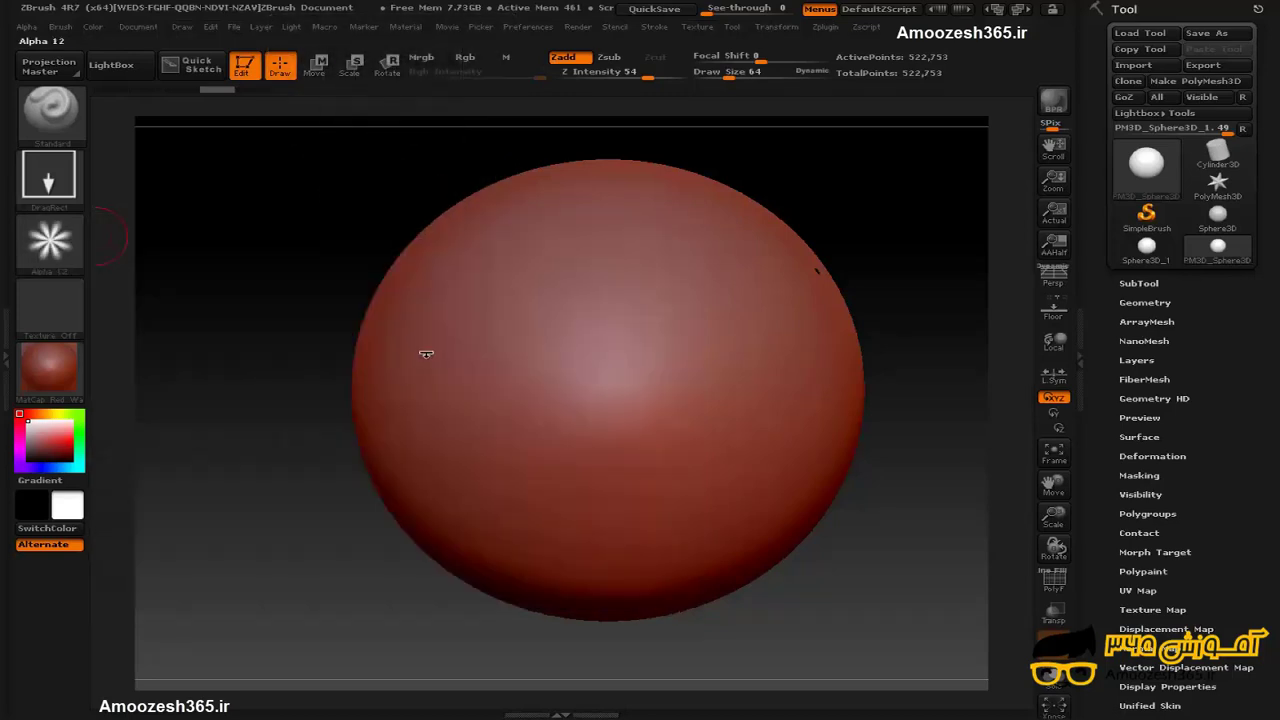
drag(548, 318, 784, 298)
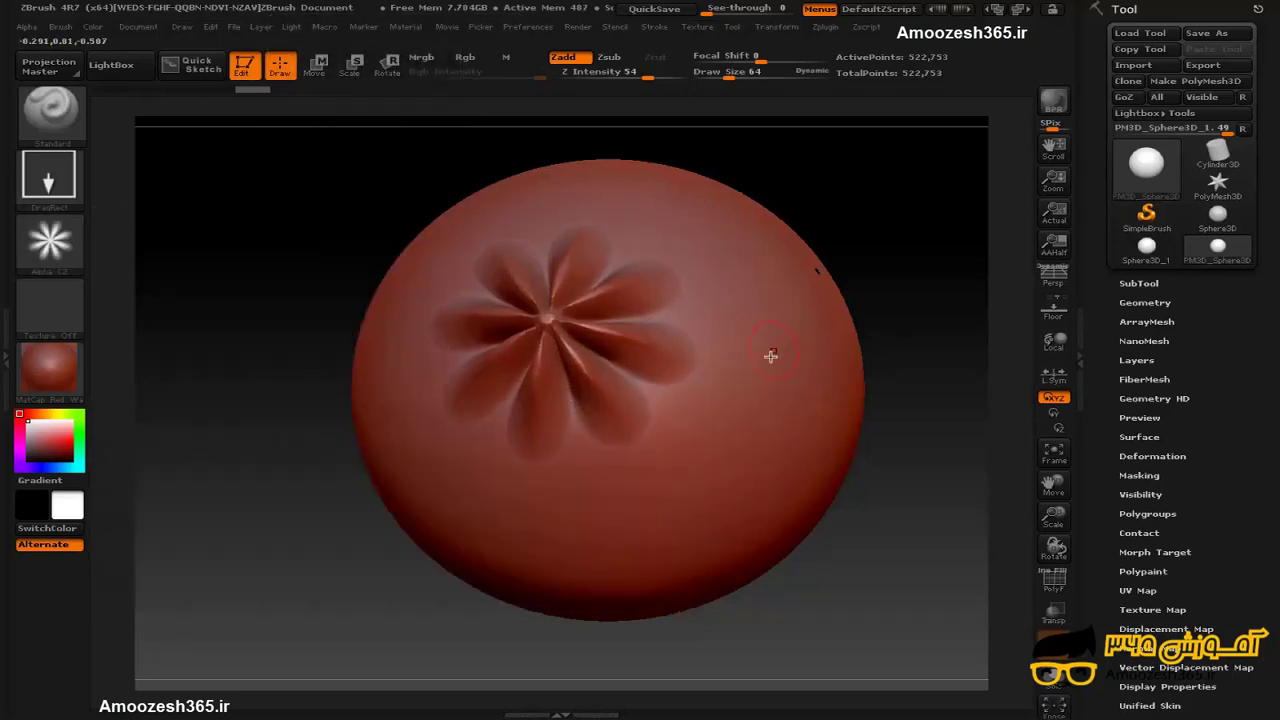
mouse_move(880, 514)
mouse_down()
mouse_move(885, 445)
mouse_move(878, 466)
mouse_up()
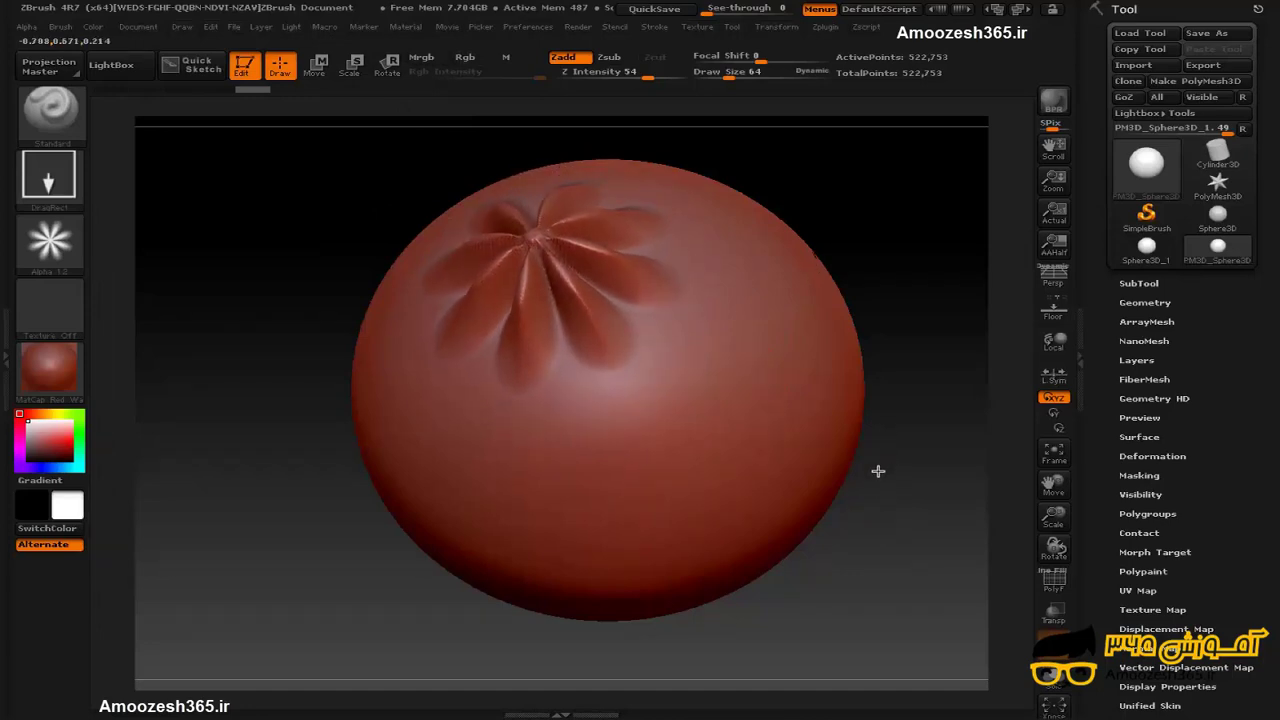
Set Z Intensity to 25, switch to the Dots stroke, and test a short stroke
click(619, 78)
text(24)
key(Return)
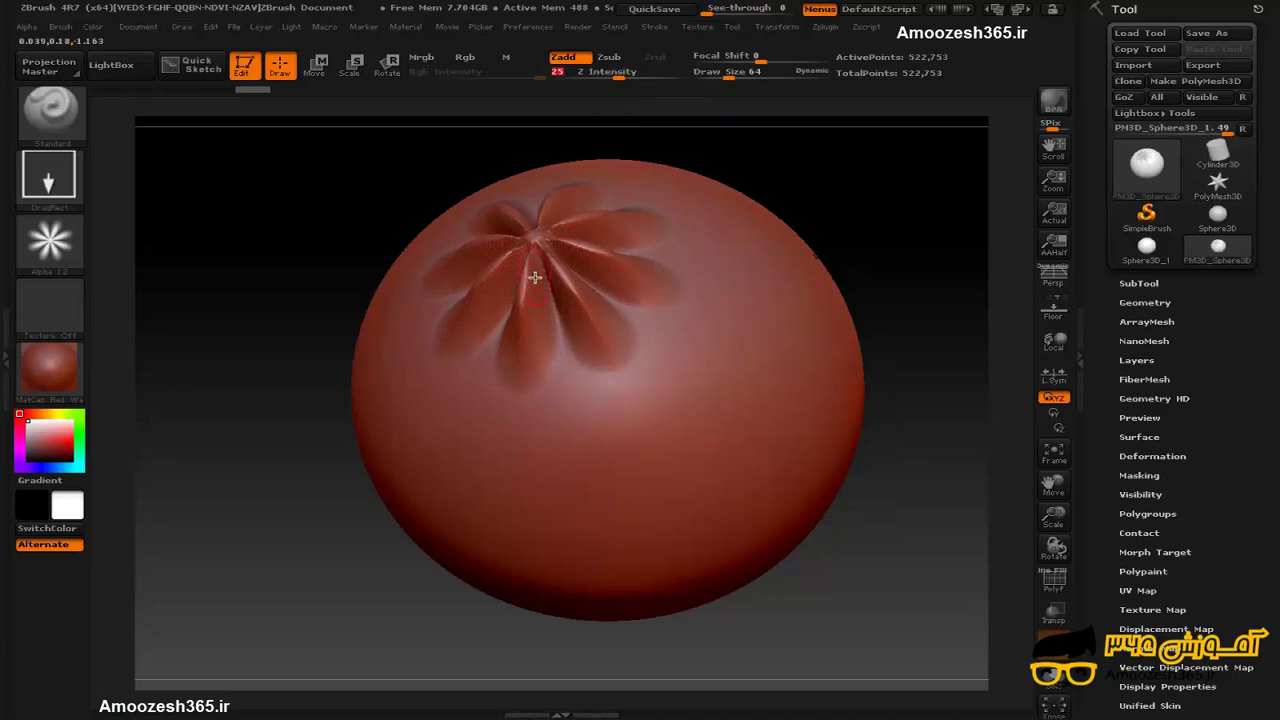
click(49, 175)
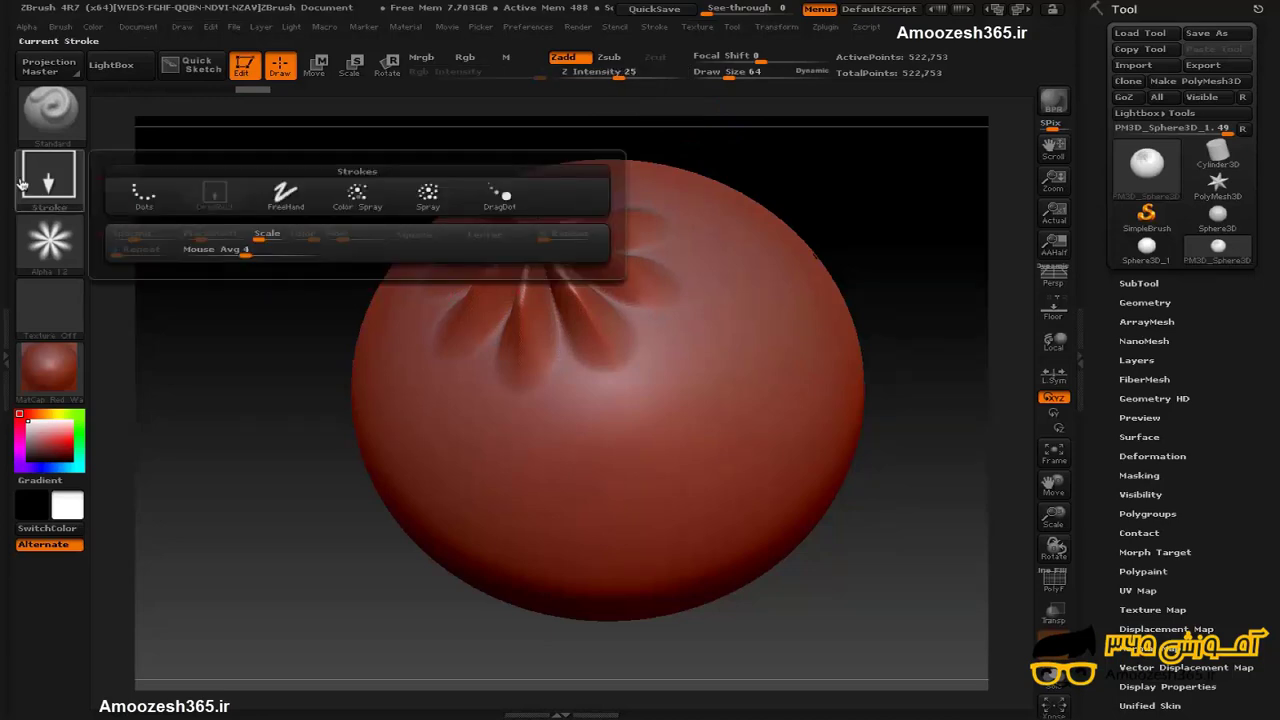
click(145, 203)
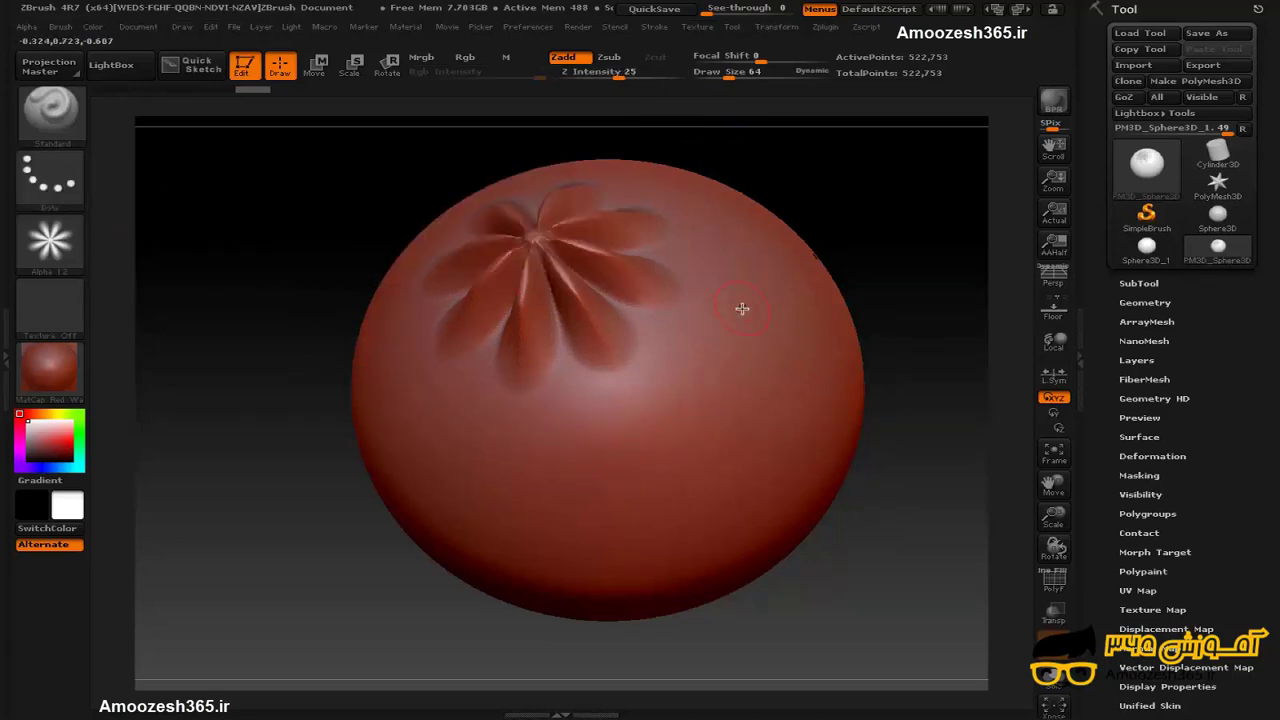
mouse_move(743, 306)
mouse_down()
mouse_move(727, 344)
mouse_move(444, 427)
mouse_up()
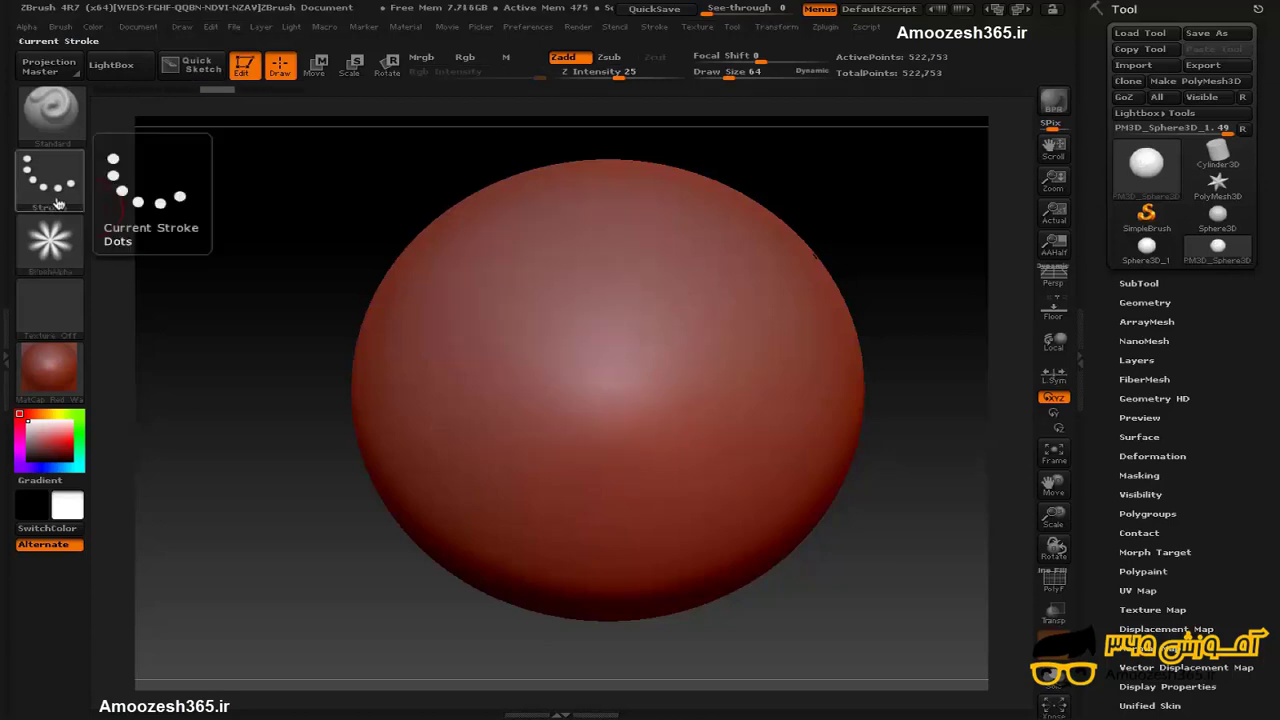
Spray bumpy detail on the sphere using the Spray stroke with Alpha 01
click(50, 178)
click(430, 196)
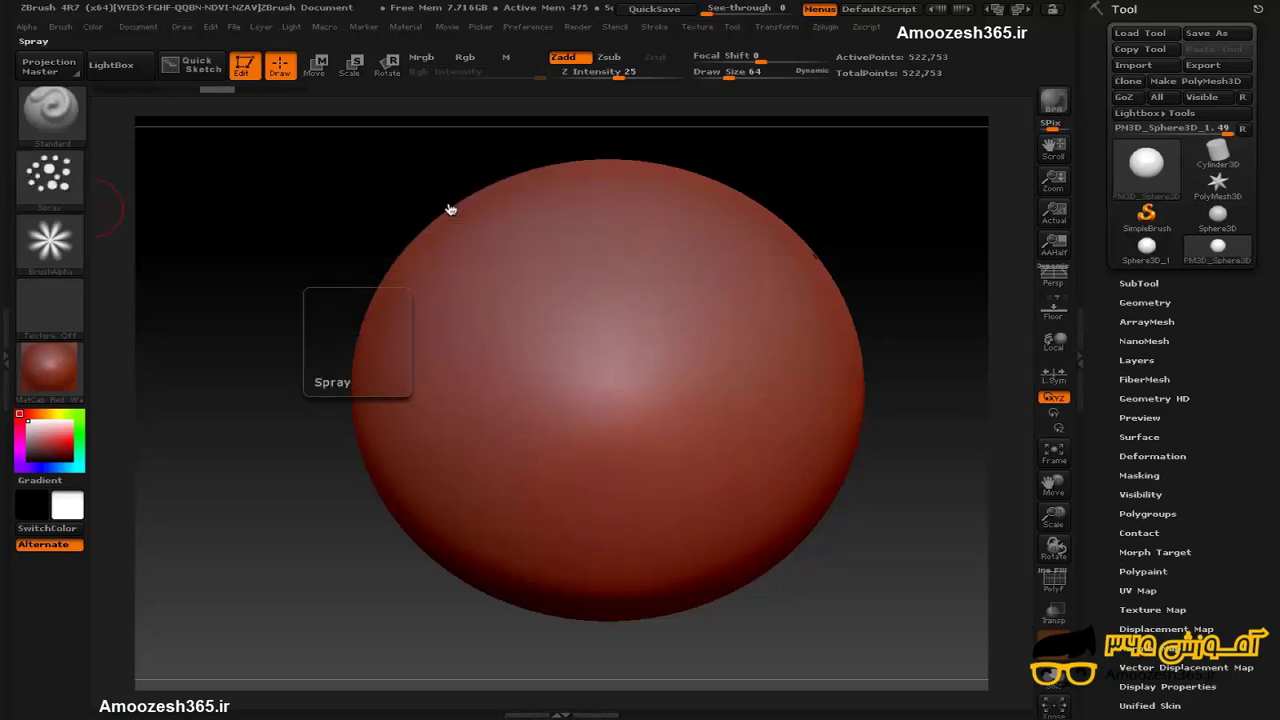
click(66, 248)
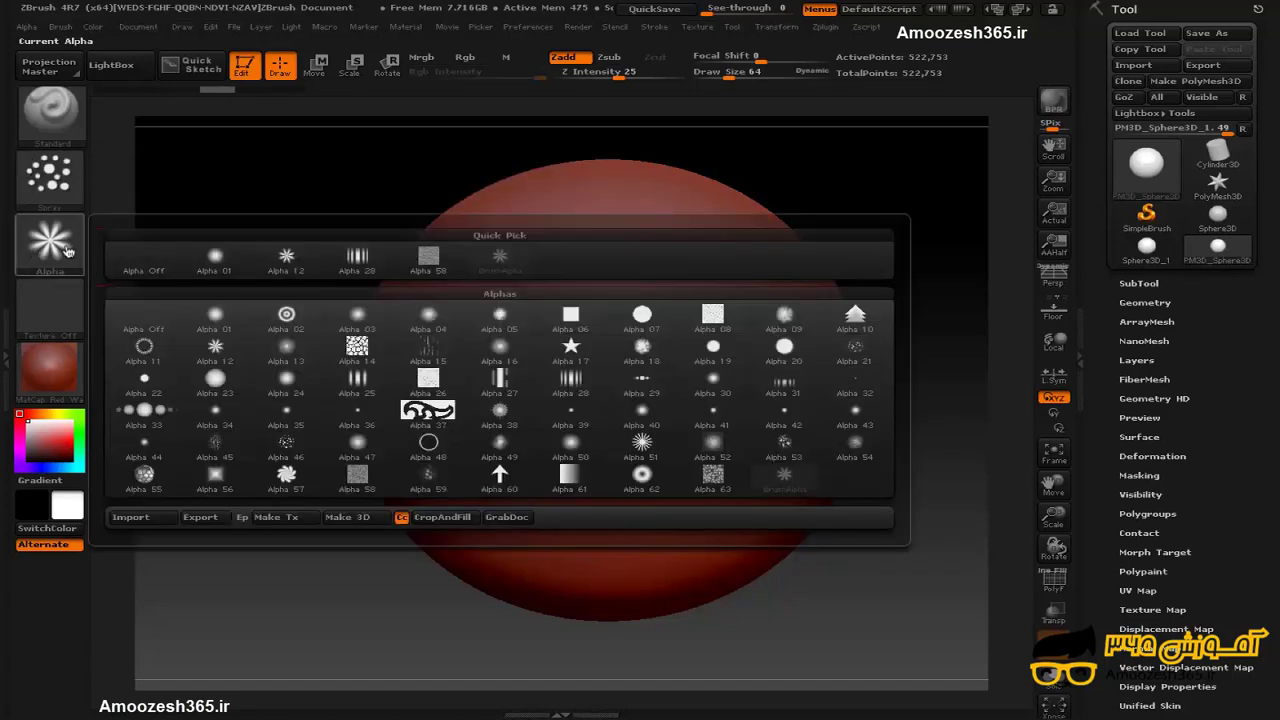
click(212, 260)
mouse_move(483, 290)
mouse_down()
mouse_move(594, 336)
mouse_move(712, 309)
mouse_move(640, 250)
mouse_move(590, 235)
mouse_move(511, 257)
mouse_move(457, 301)
mouse_move(423, 374)
mouse_move(420, 425)
mouse_move(600, 465)
mouse_move(690, 450)
mouse_move(664, 229)
mouse_move(594, 214)
mouse_move(510, 240)
mouse_up()
Spray scattered-dot texture with Alpha 46 on the lower sphere, then undo the sprayed detail
click(50, 245)
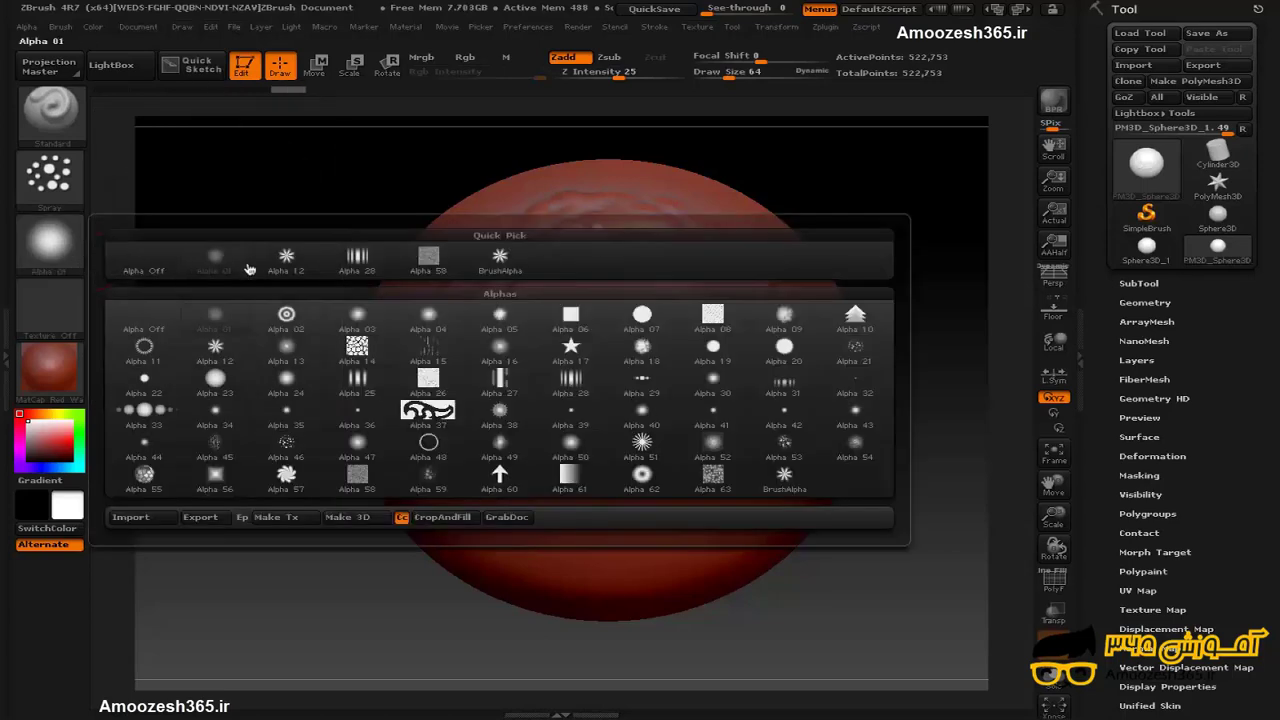
click(284, 446)
mouse_move(527, 523)
mouse_down()
mouse_move(700, 514)
mouse_move(820, 370)
mouse_move(794, 286)
mouse_move(674, 217)
mouse_move(549, 223)
mouse_move(502, 518)
mouse_up()
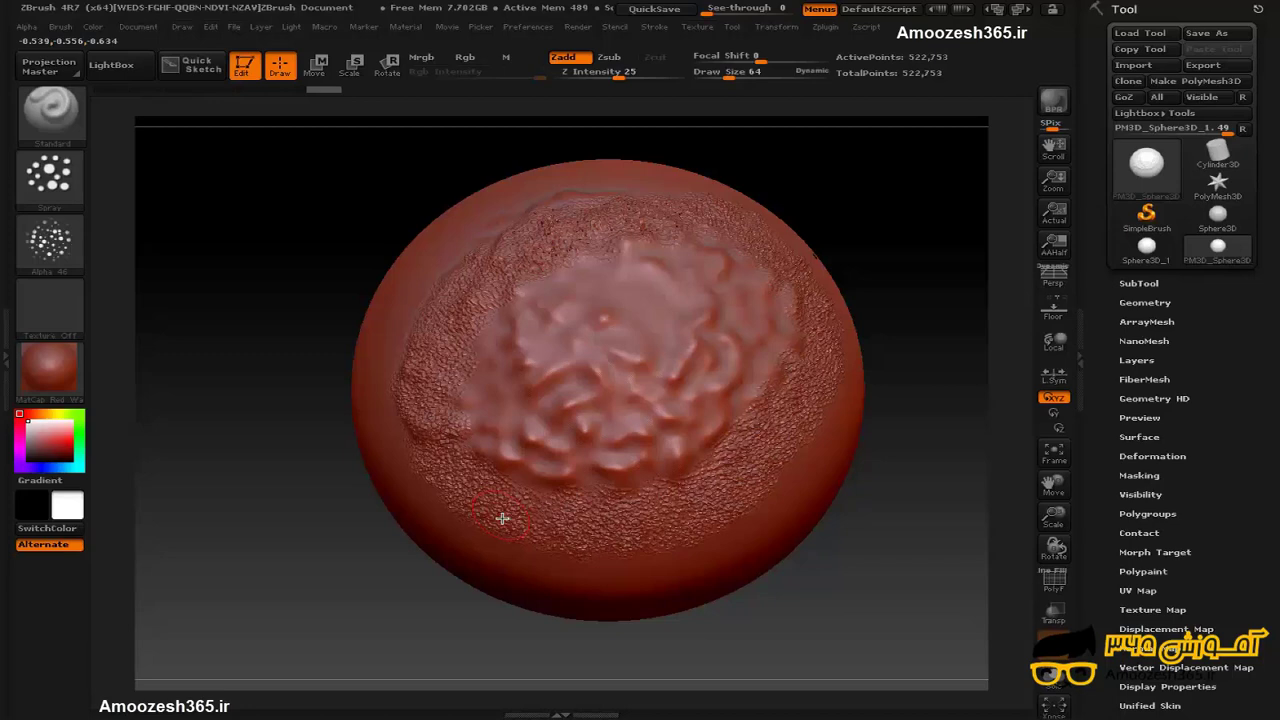
key(ctrl+z)
key(ctrl+z)
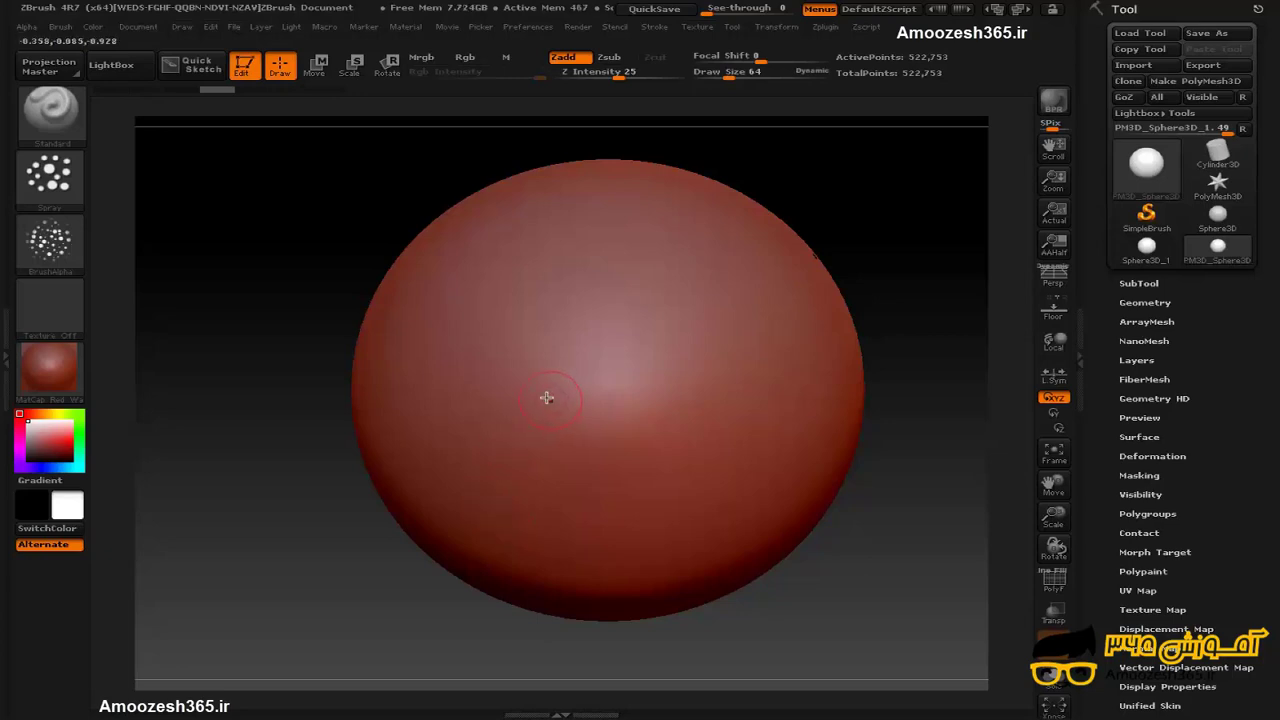
click(51, 103)
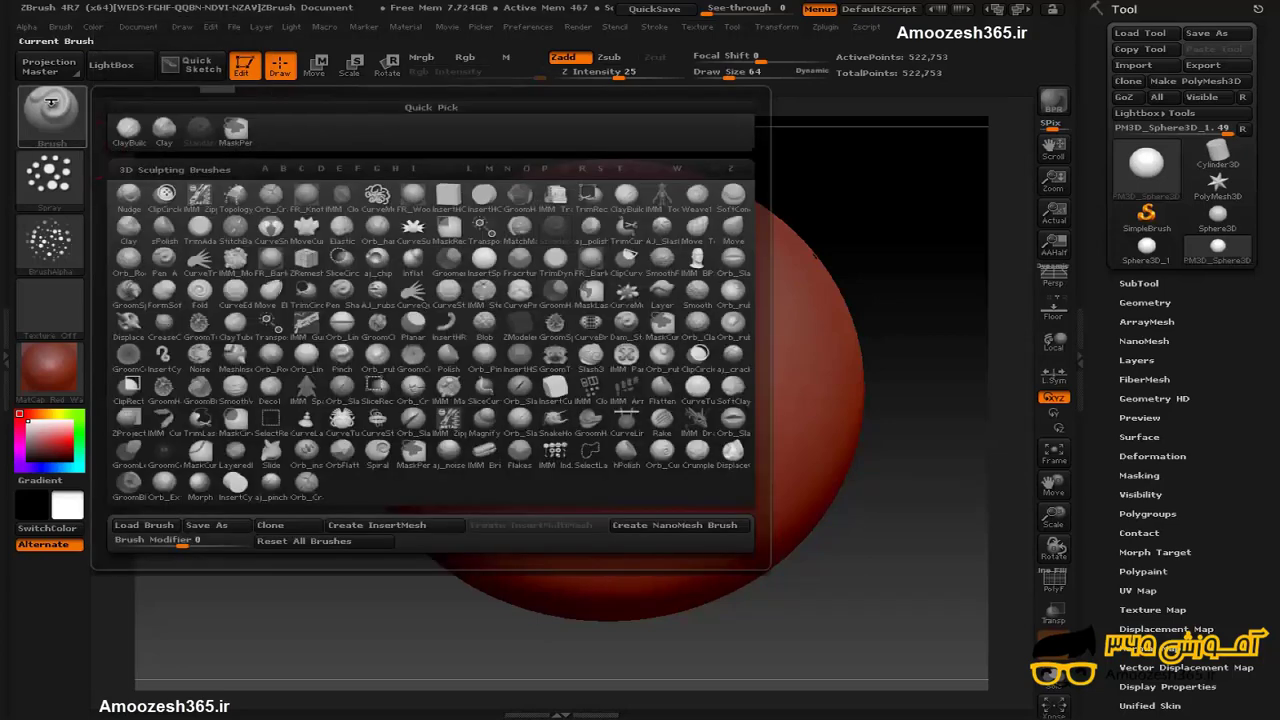
click(111, 65)
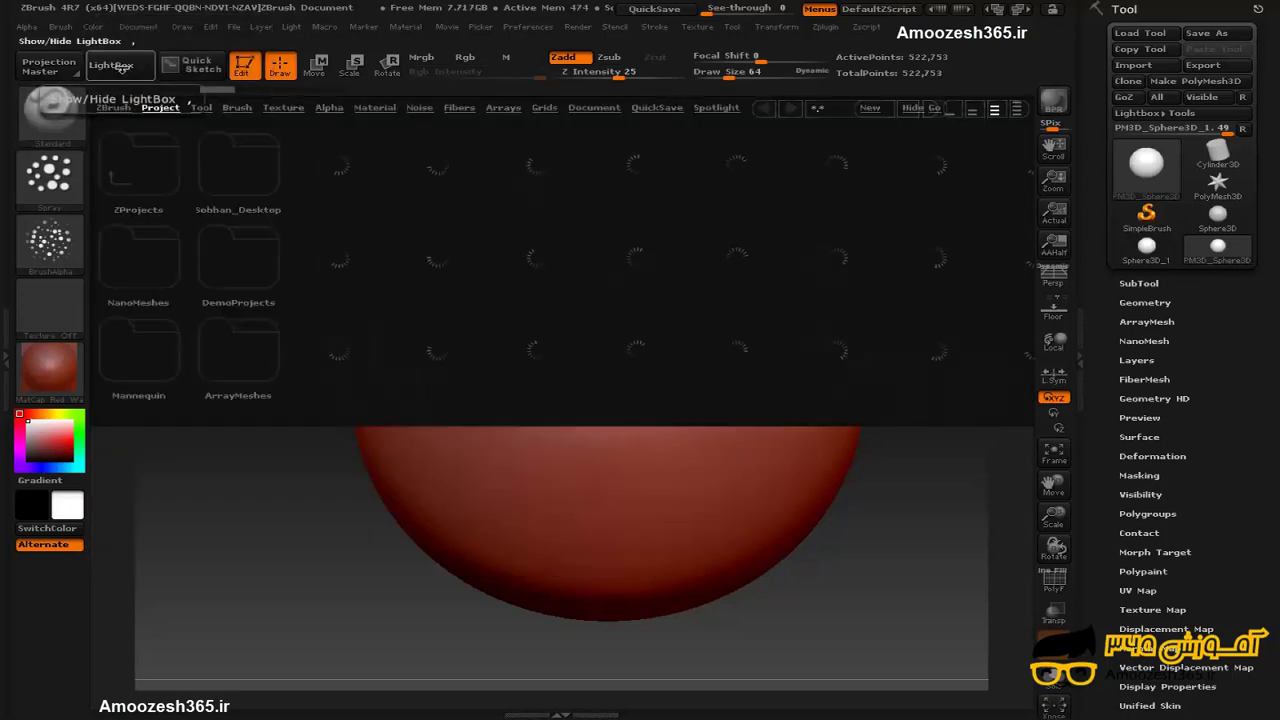
click(228, 110)
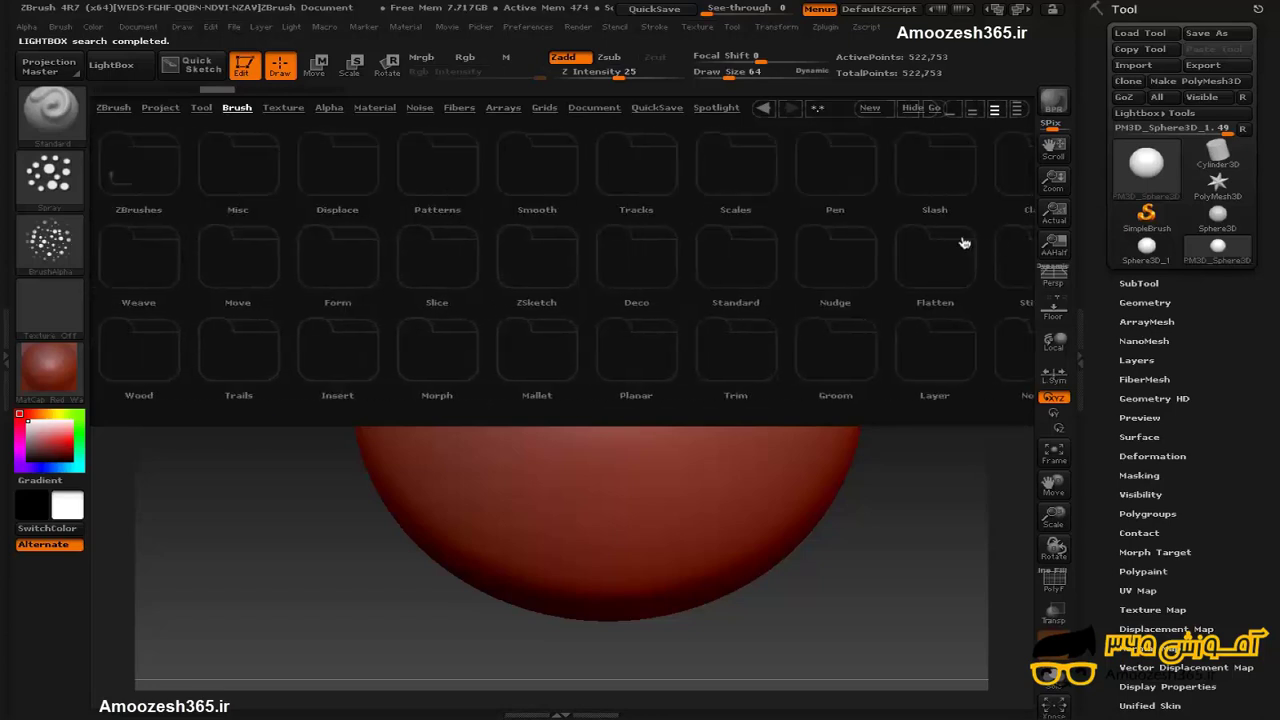
click(437, 258)
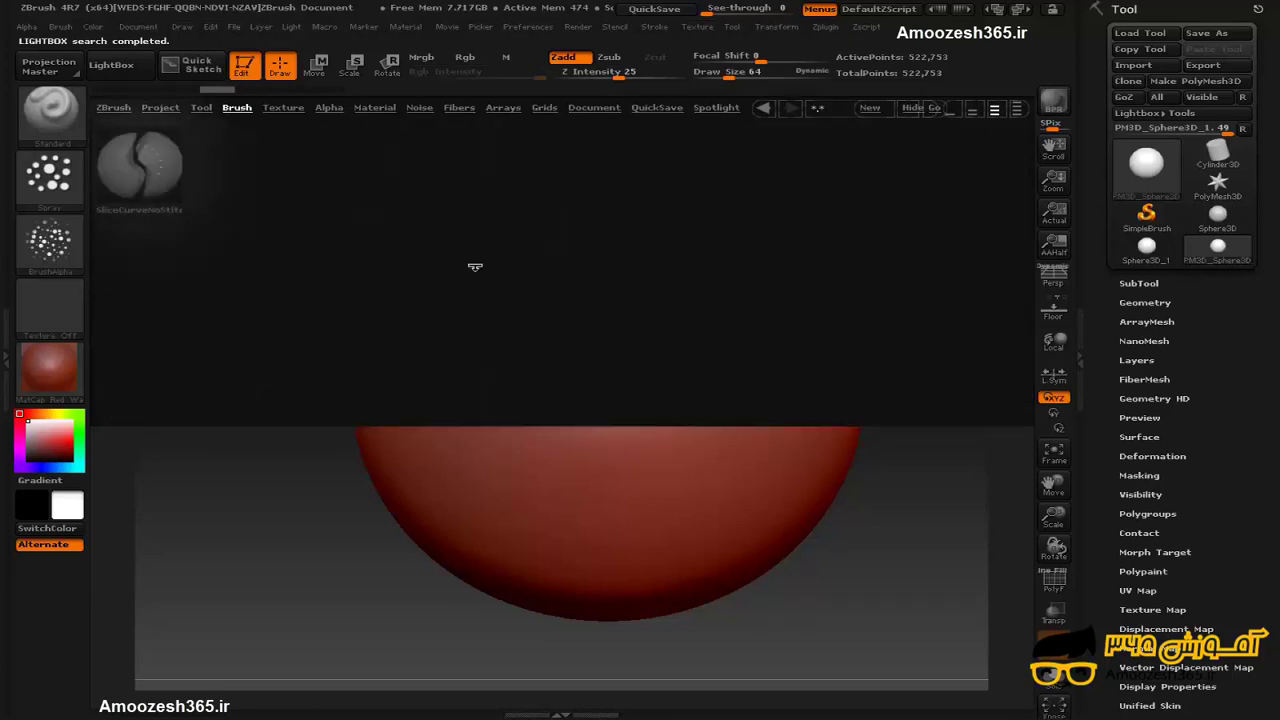
click(238, 110)
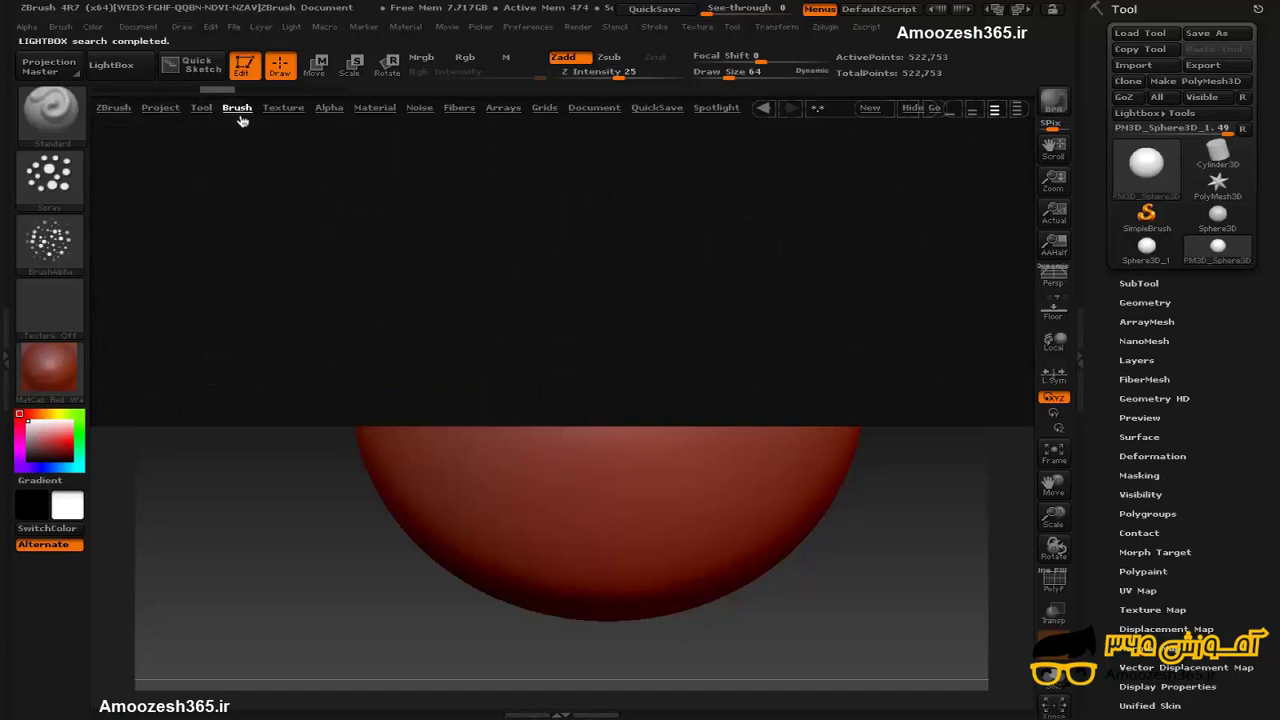
key(comma)
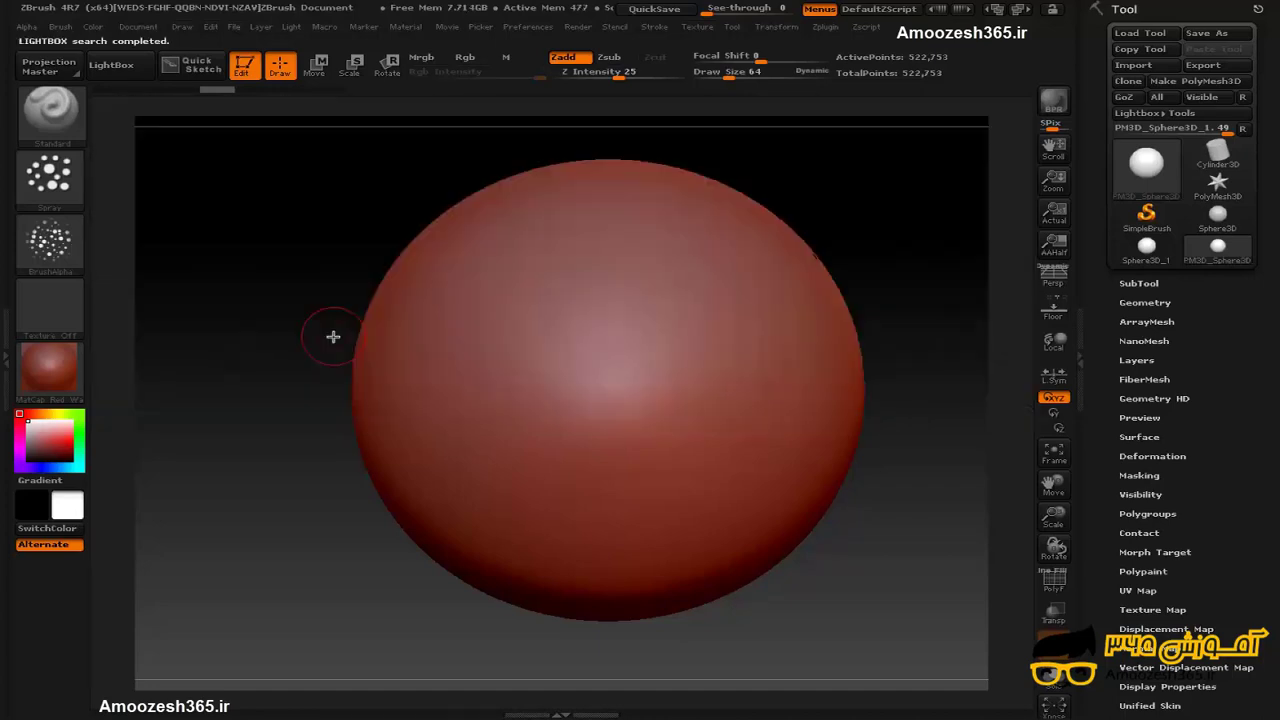
Turn the alpha off and raise two round bumps side by side on the upper sphere
click(58, 252)
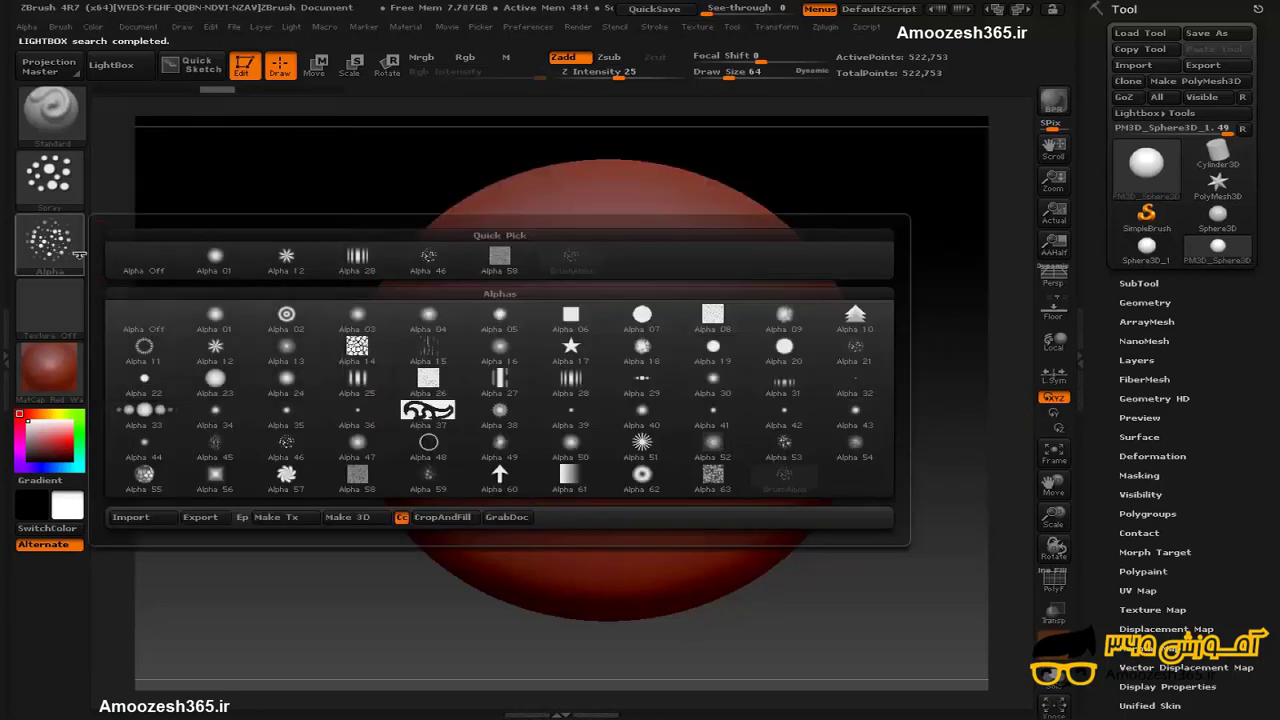
click(143, 258)
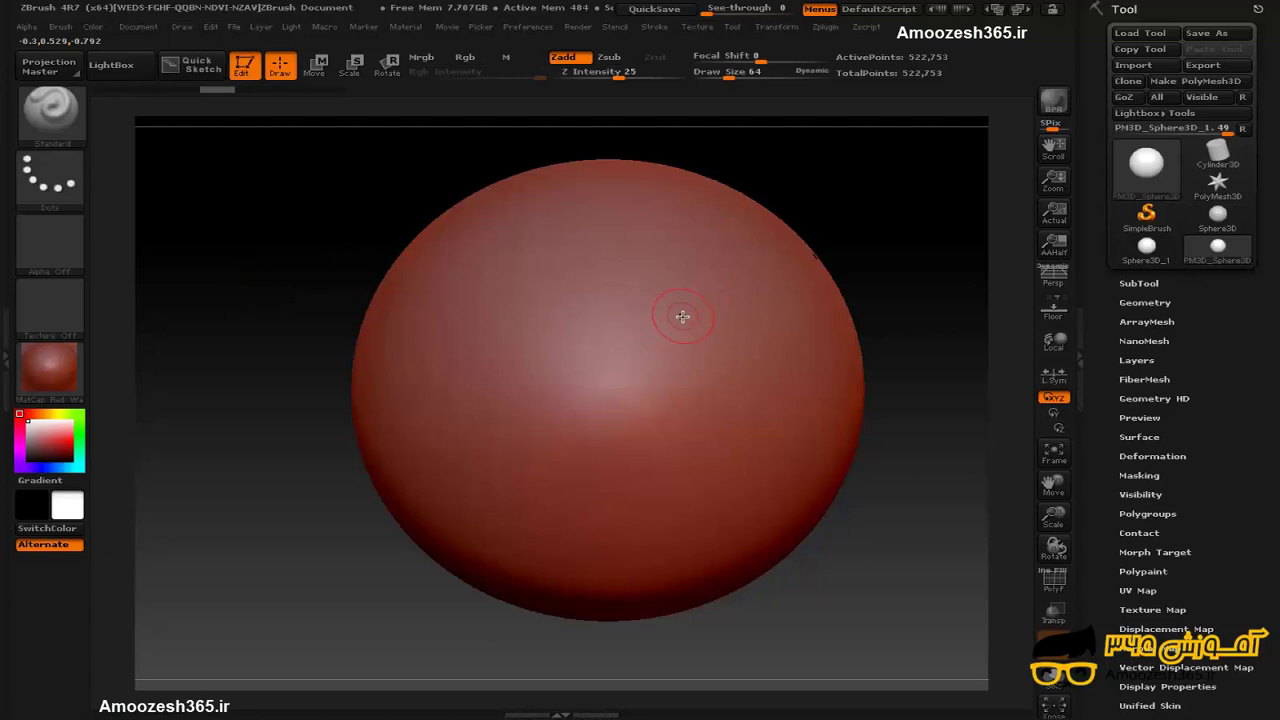
mouse_move(694, 313)
mouse_down()
mouse_move(704, 309)
mouse_move(668, 292)
mouse_move(682, 281)
mouse_up()
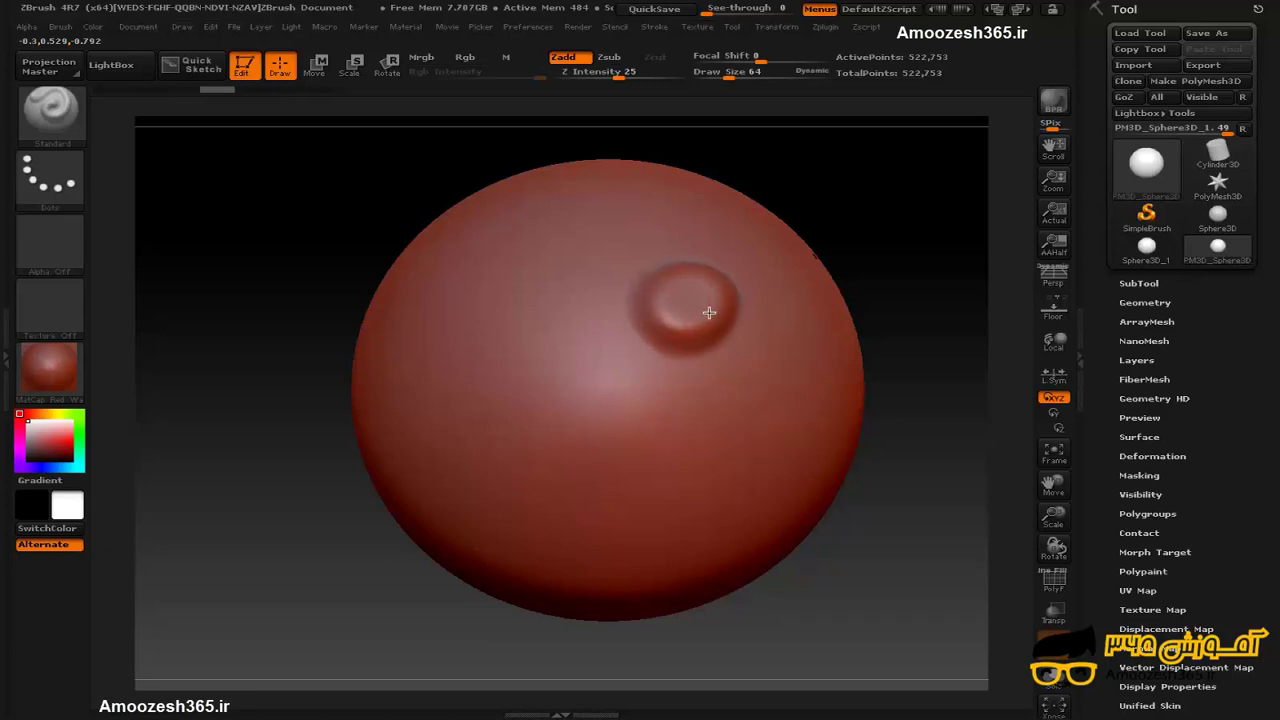
mouse_move(506, 313)
mouse_down()
mouse_move(471, 329)
mouse_move(509, 323)
mouse_move(522, 287)
mouse_move(505, 330)
mouse_move(474, 334)
mouse_move(518, 318)
mouse_up()
drag(894, 454, 897, 497)
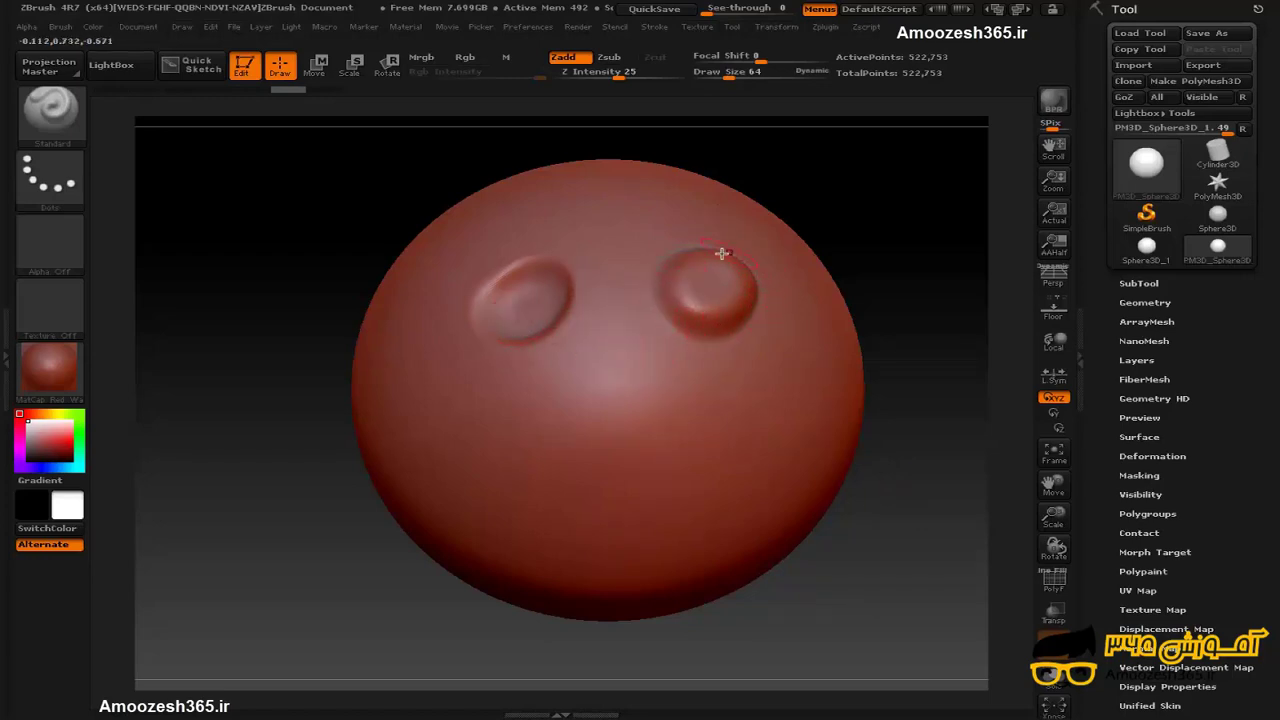
mouse_move(906, 422)
mouse_down()
mouse_move(894, 371)
mouse_move(888, 435)
mouse_up()
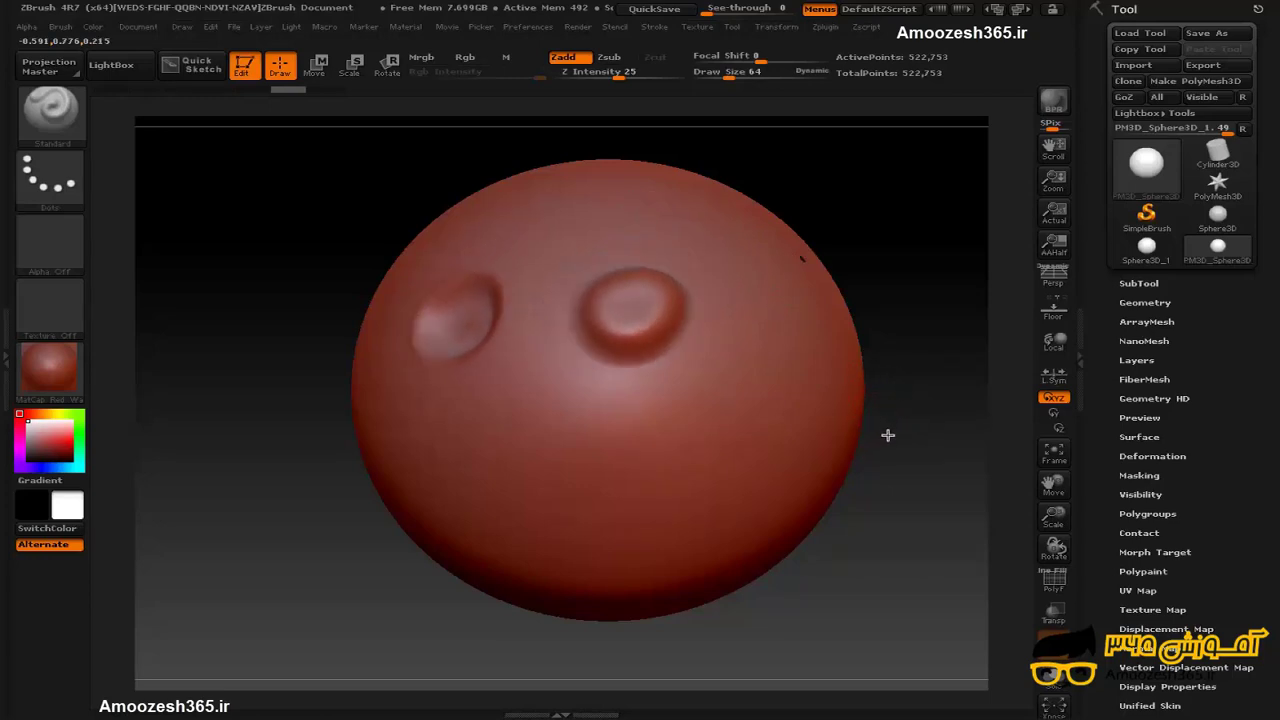
Shift-smooth the dent's rims and interior away, then rotate to an untouched side
key(shift)
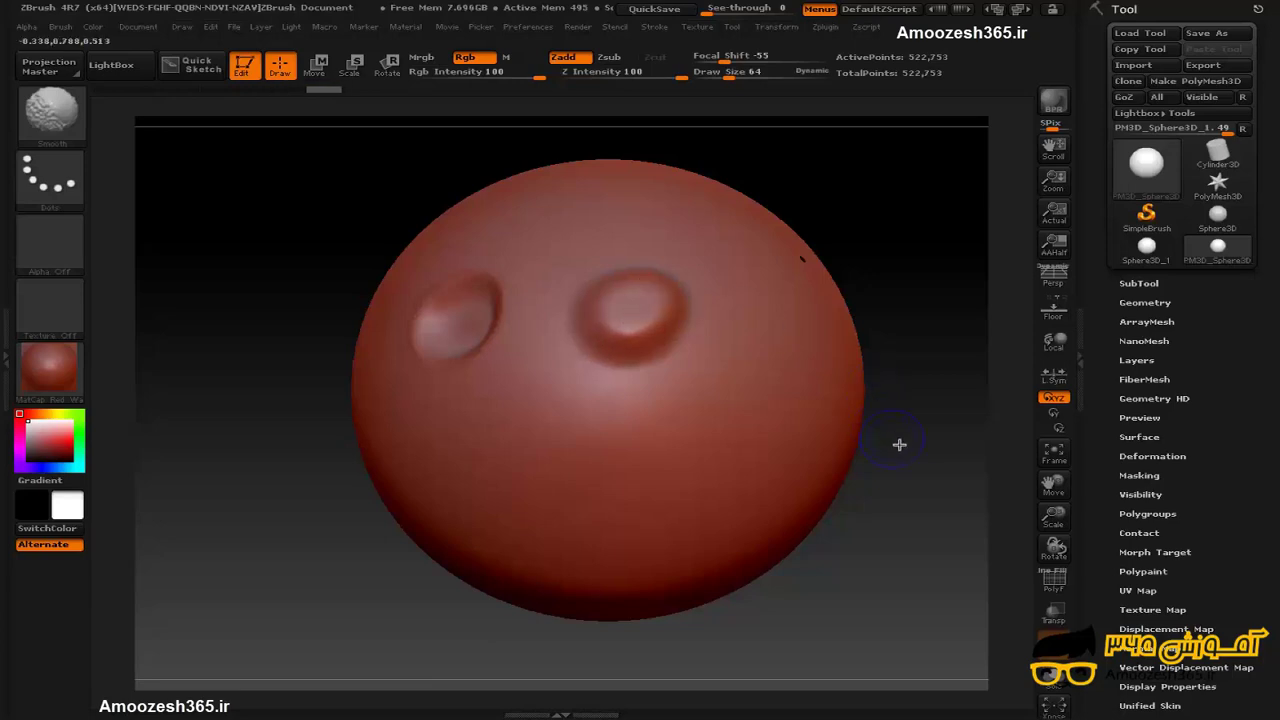
mouse_move(900, 443)
mouse_down()
mouse_move(903, 418)
mouse_move(791, 374)
mouse_up()
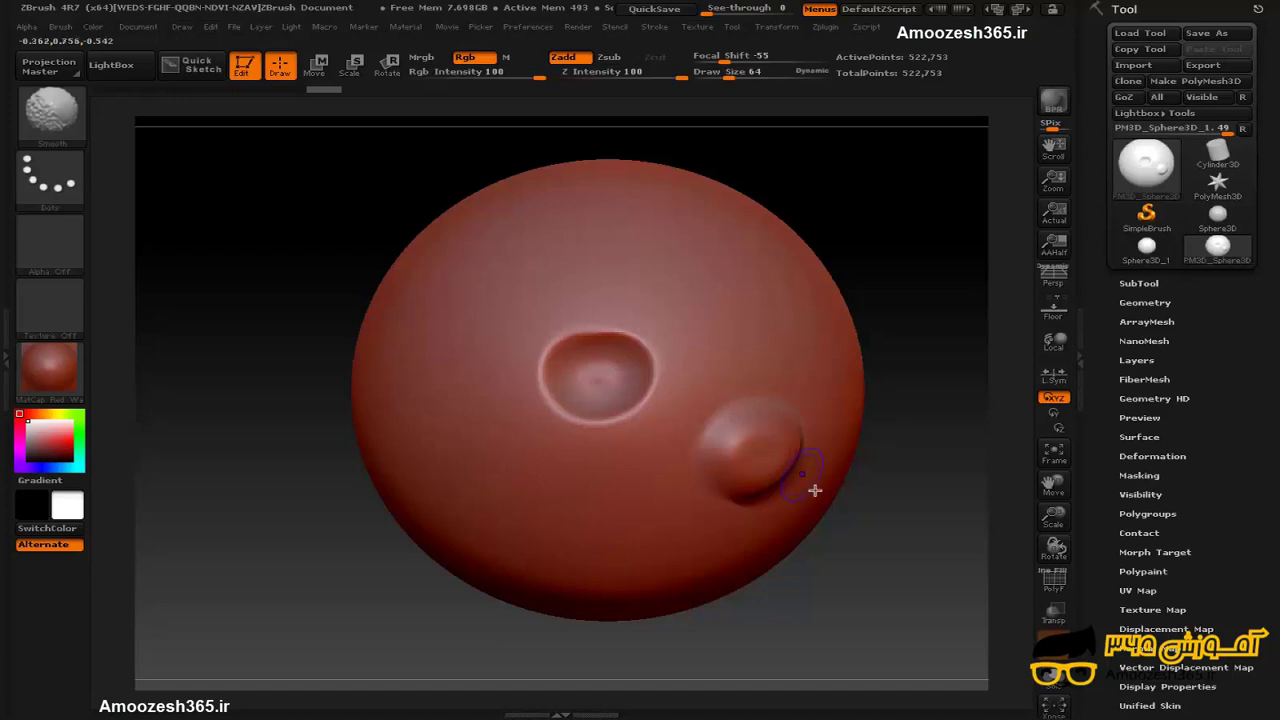
mouse_move(623, 403)
shift+mouse_down()
mouse_move(636, 410)
mouse_move(646, 360)
shift+mouse_up()
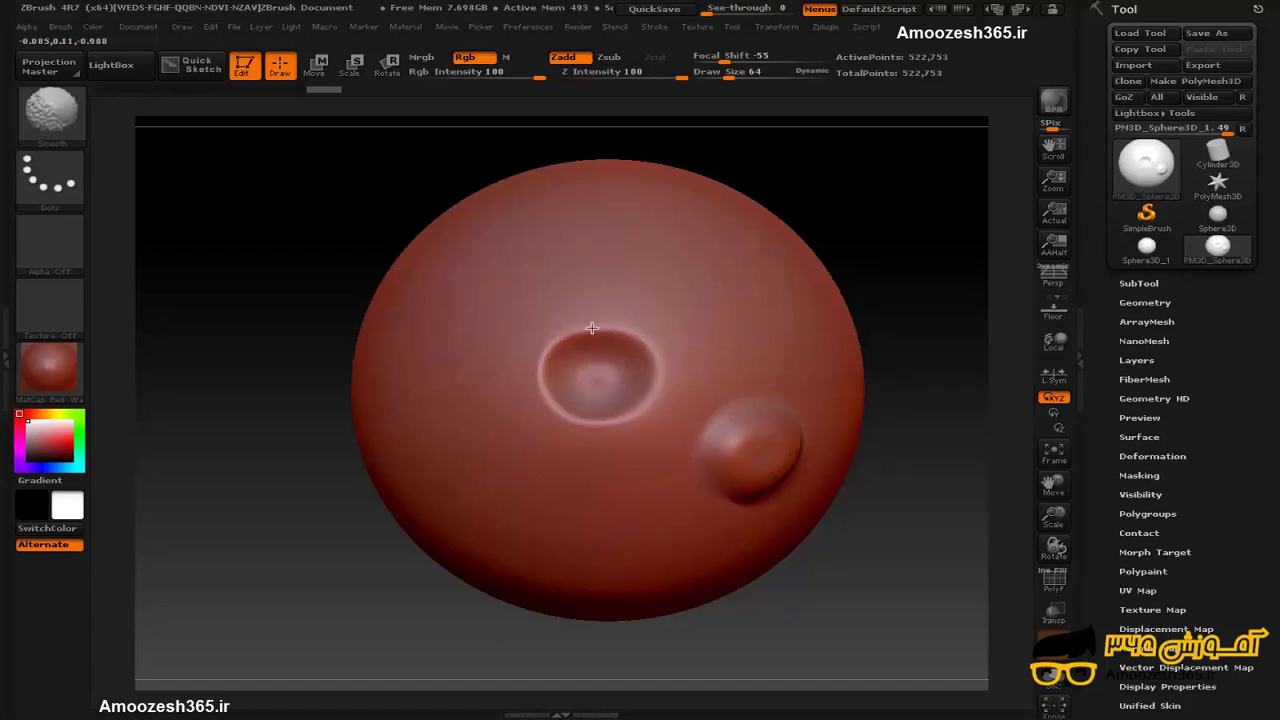
shift+drag(592, 328, 578, 339)
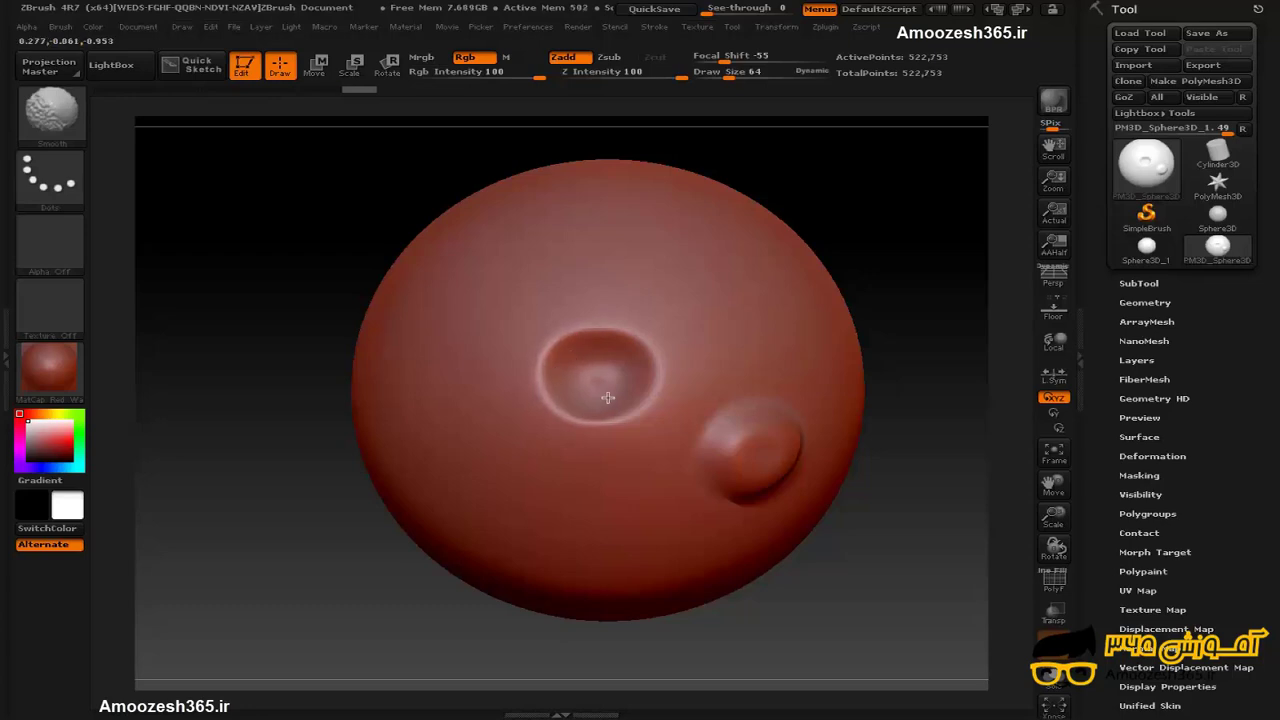
shift+drag(607, 398, 631, 358)
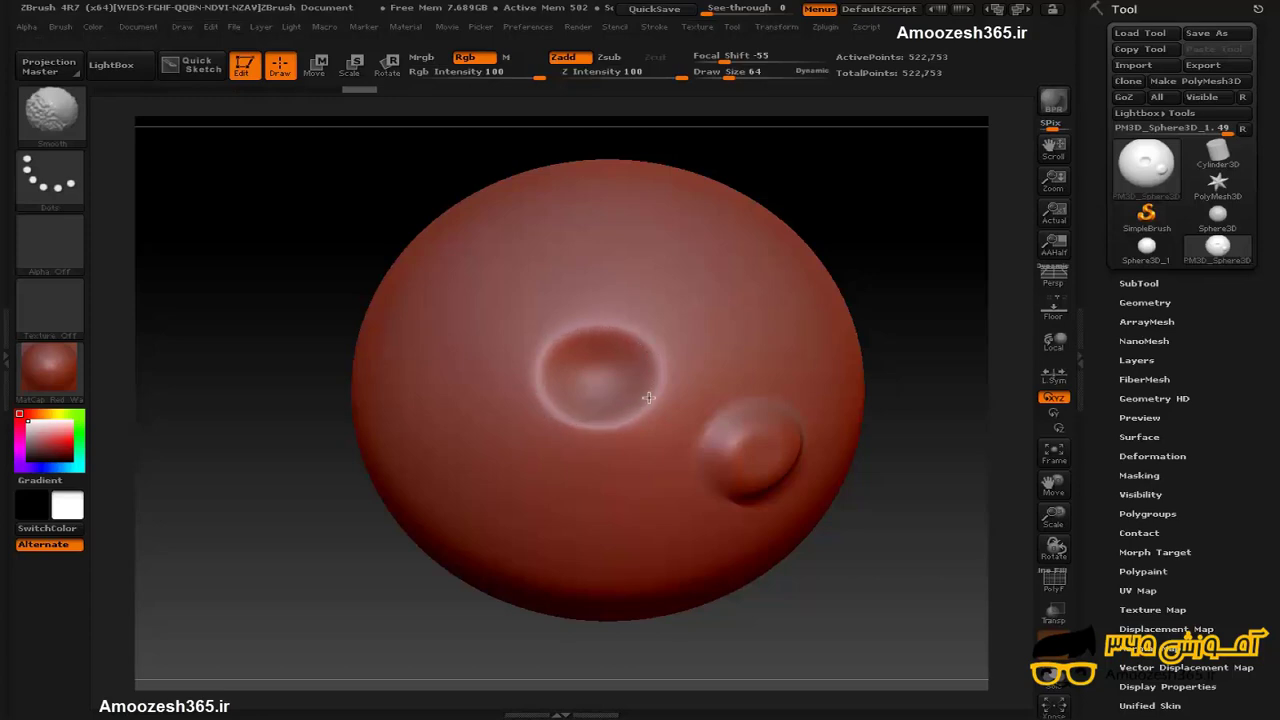
shift+drag(648, 398, 731, 366)
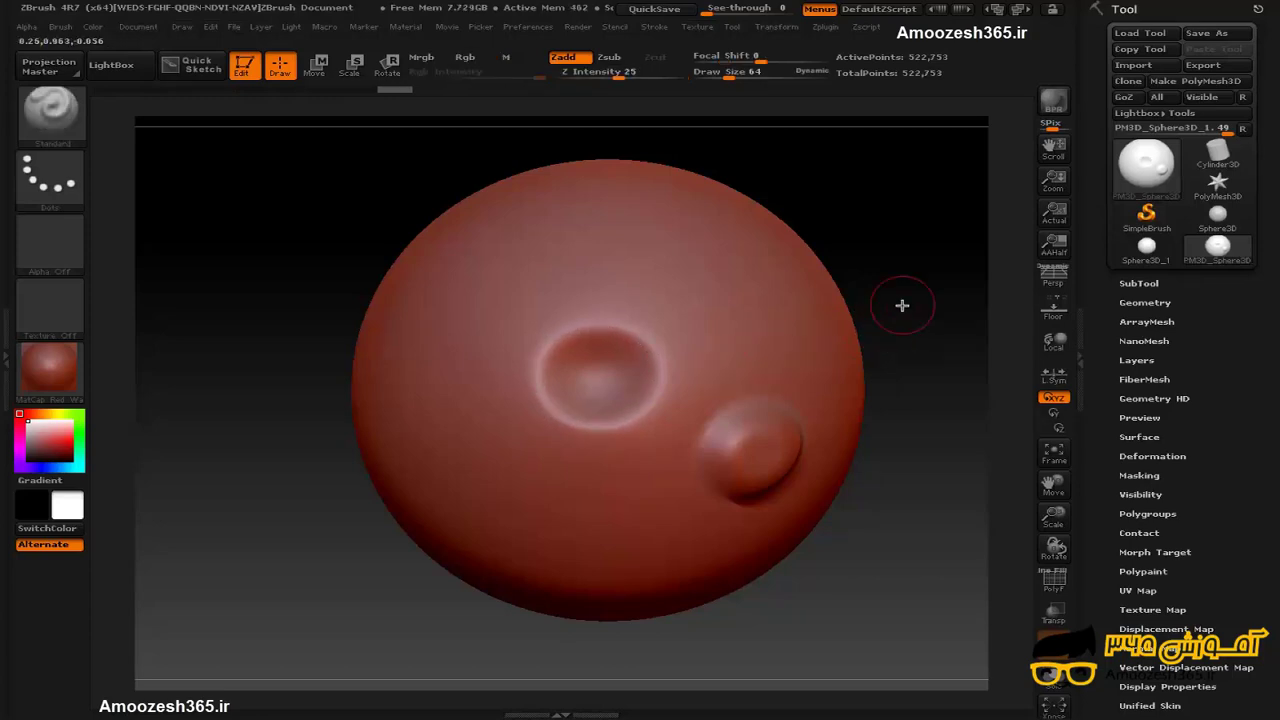
drag(902, 305, 719, 312)
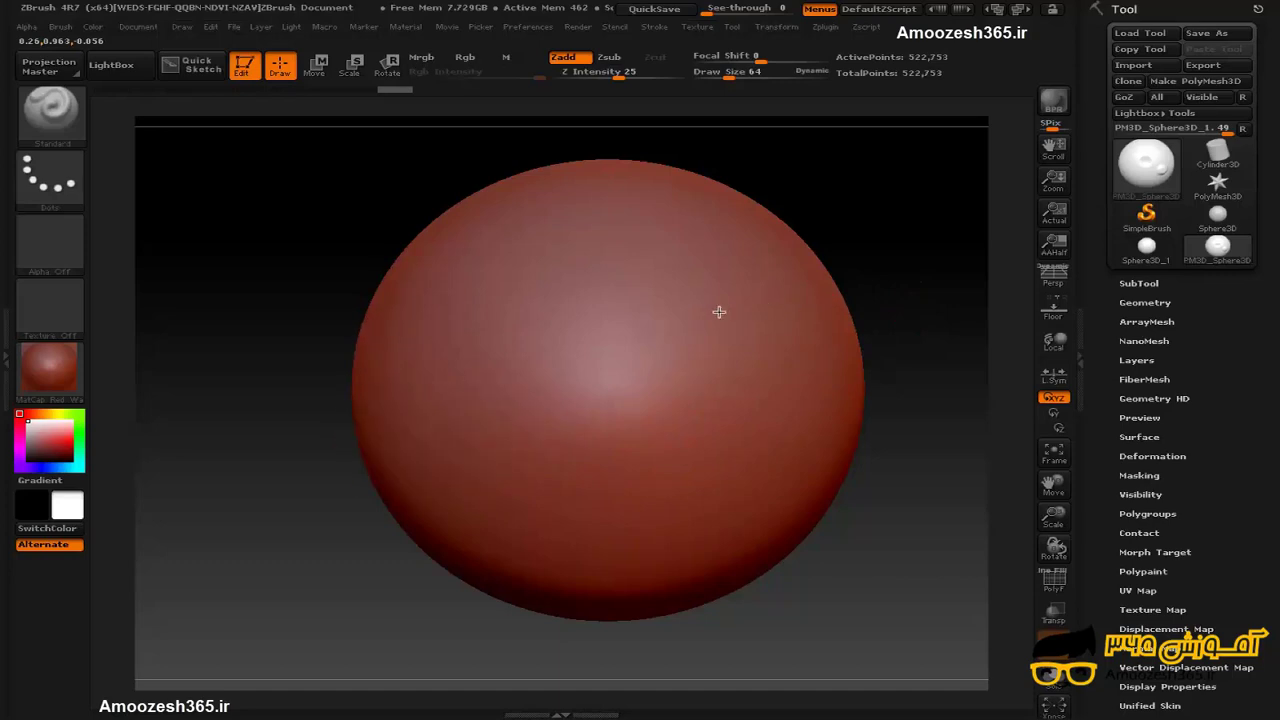
Activate Symmetry in the Transform menu and sculpt a mirrored pair of vertically stacked bumps
click(909, 337)
click(768, 27)
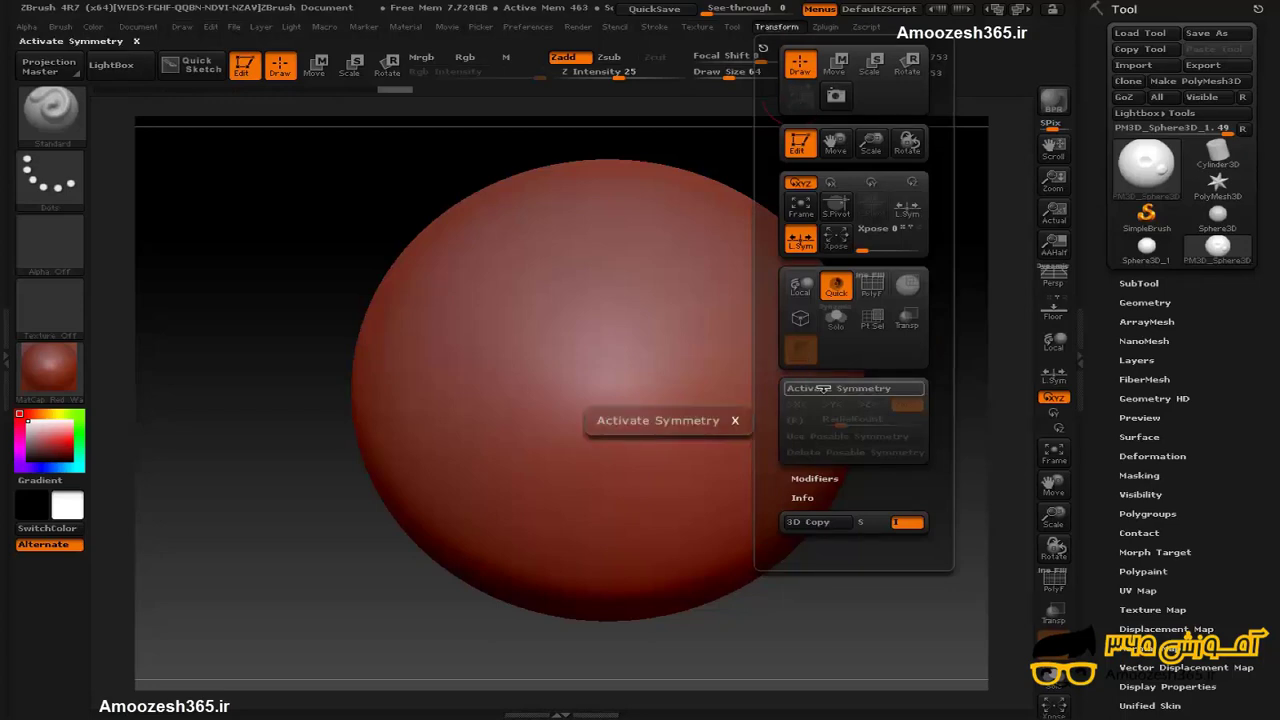
click(821, 388)
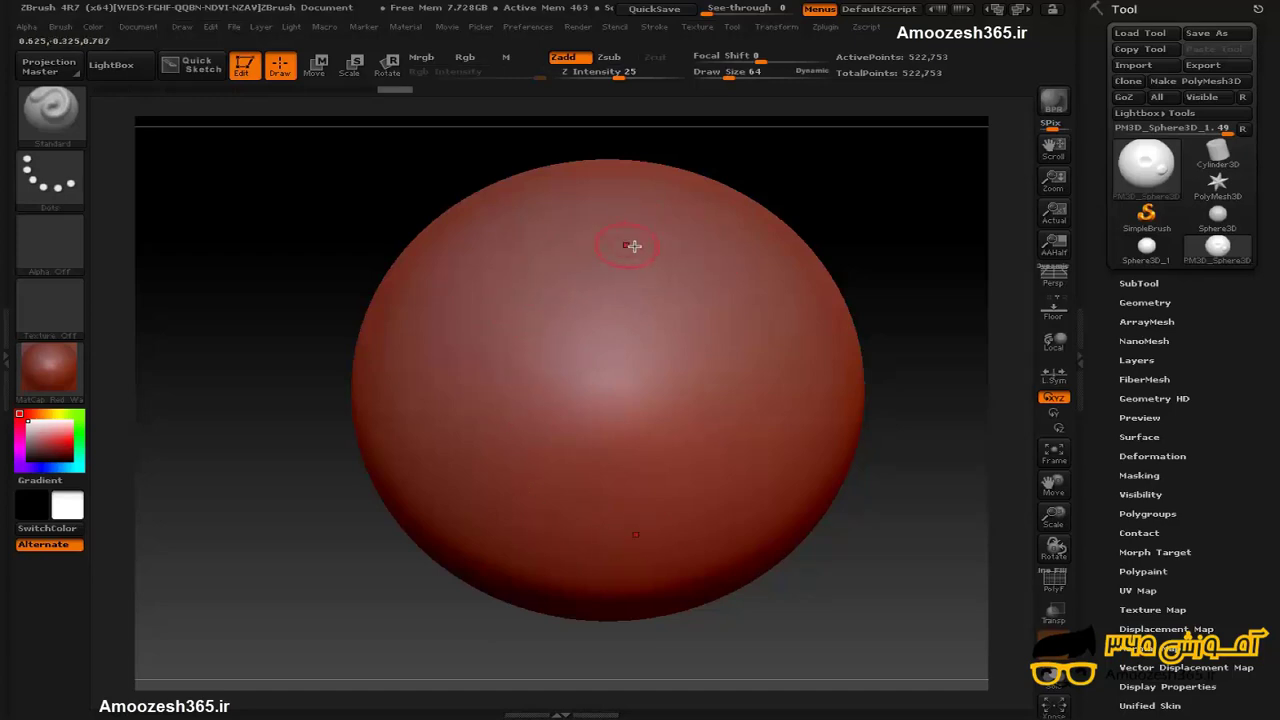
mouse_move(593, 302)
mouse_down()
mouse_move(610, 290)
mouse_move(589, 286)
mouse_move(606, 297)
mouse_move(612, 284)
mouse_move(607, 297)
mouse_up()
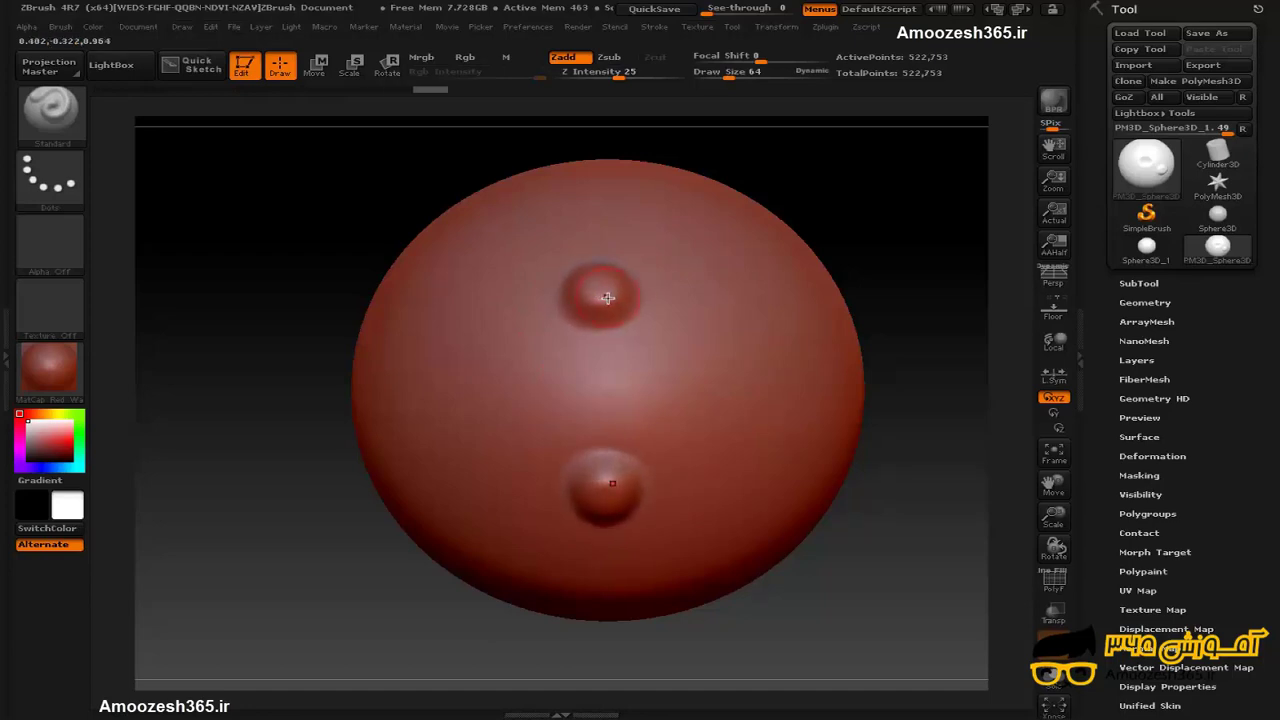
click(776, 27)
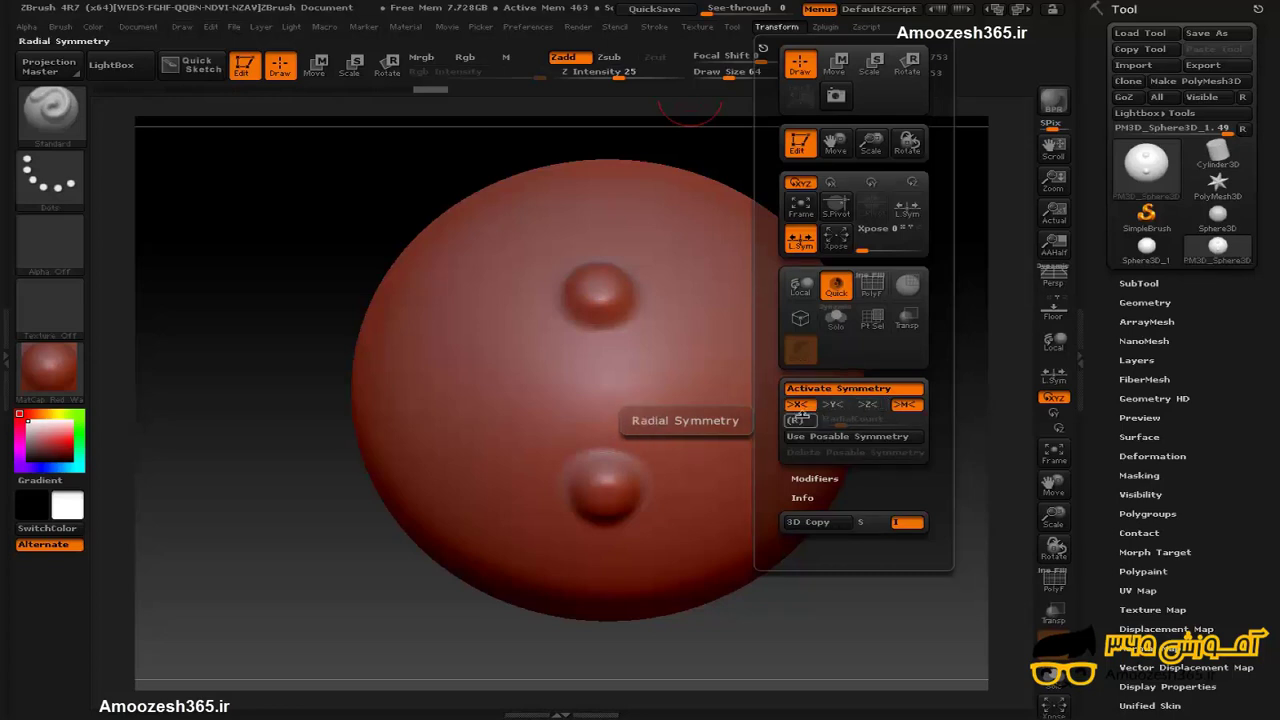
Switch mirroring from the X axis to Z, then sculpt a third bump between the two existing bumps
click(863, 404)
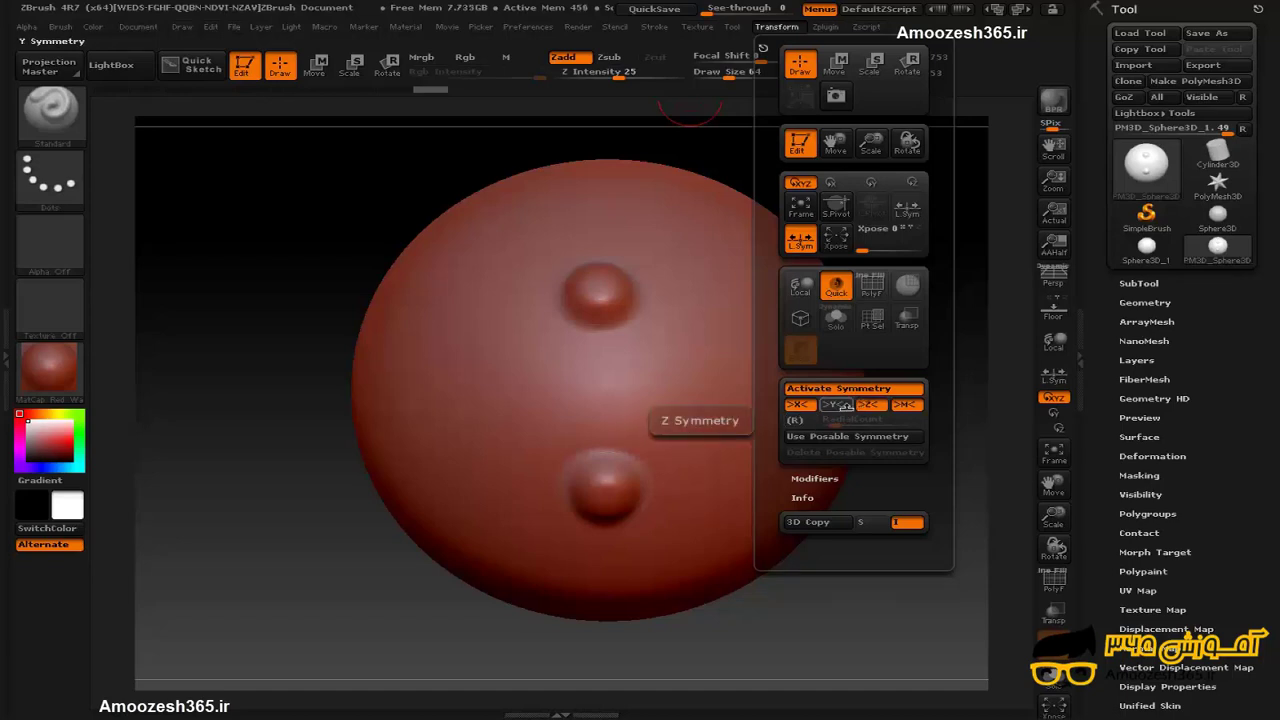
click(797, 405)
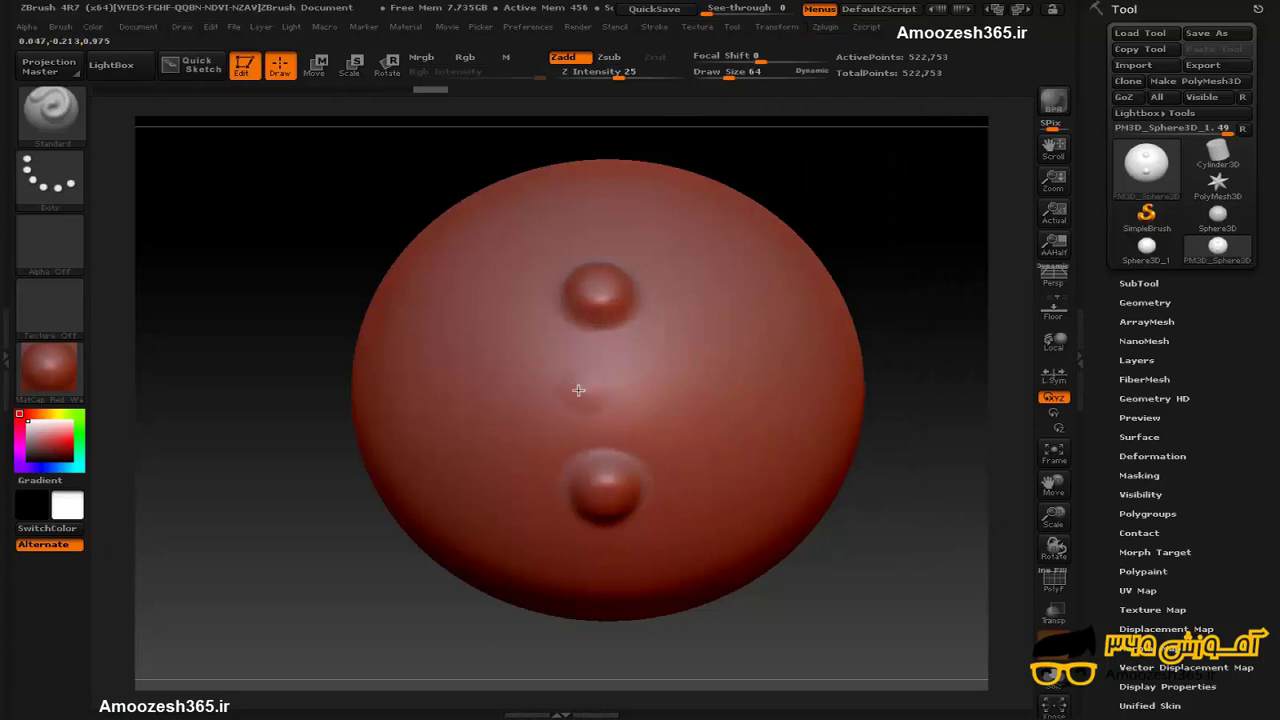
drag(578, 390, 581, 364)
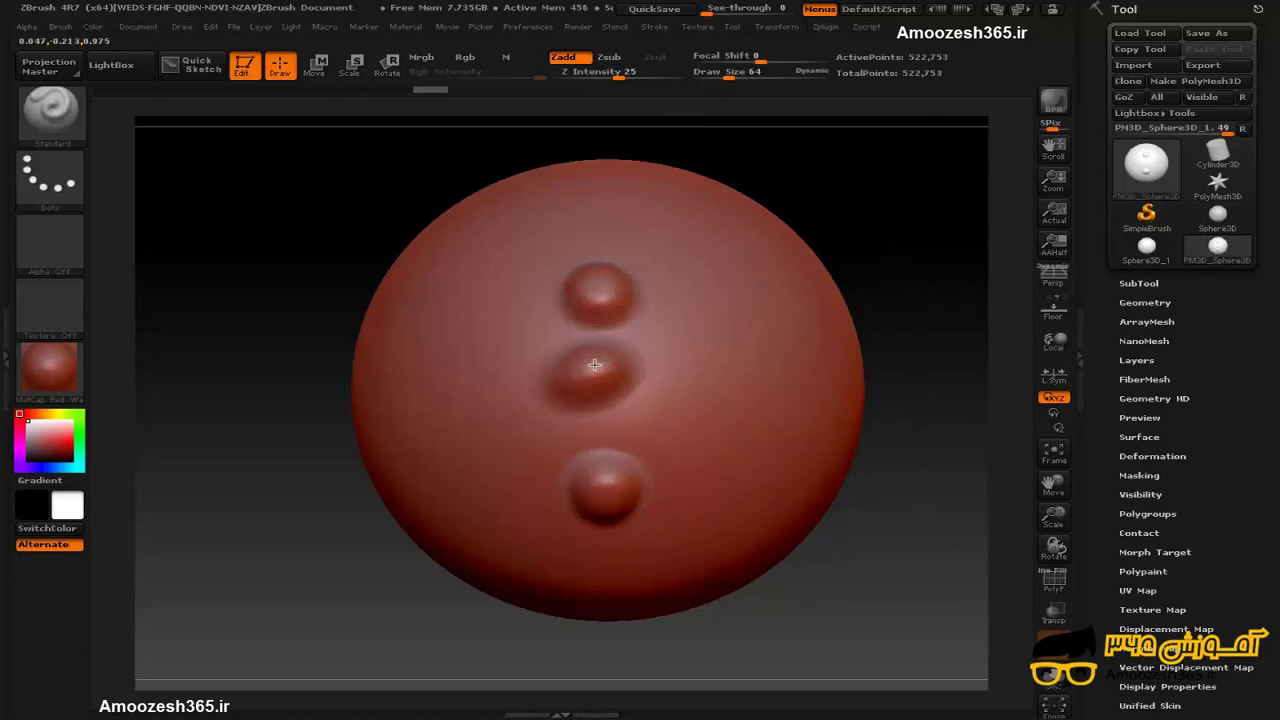
drag(900, 372, 776, 399)
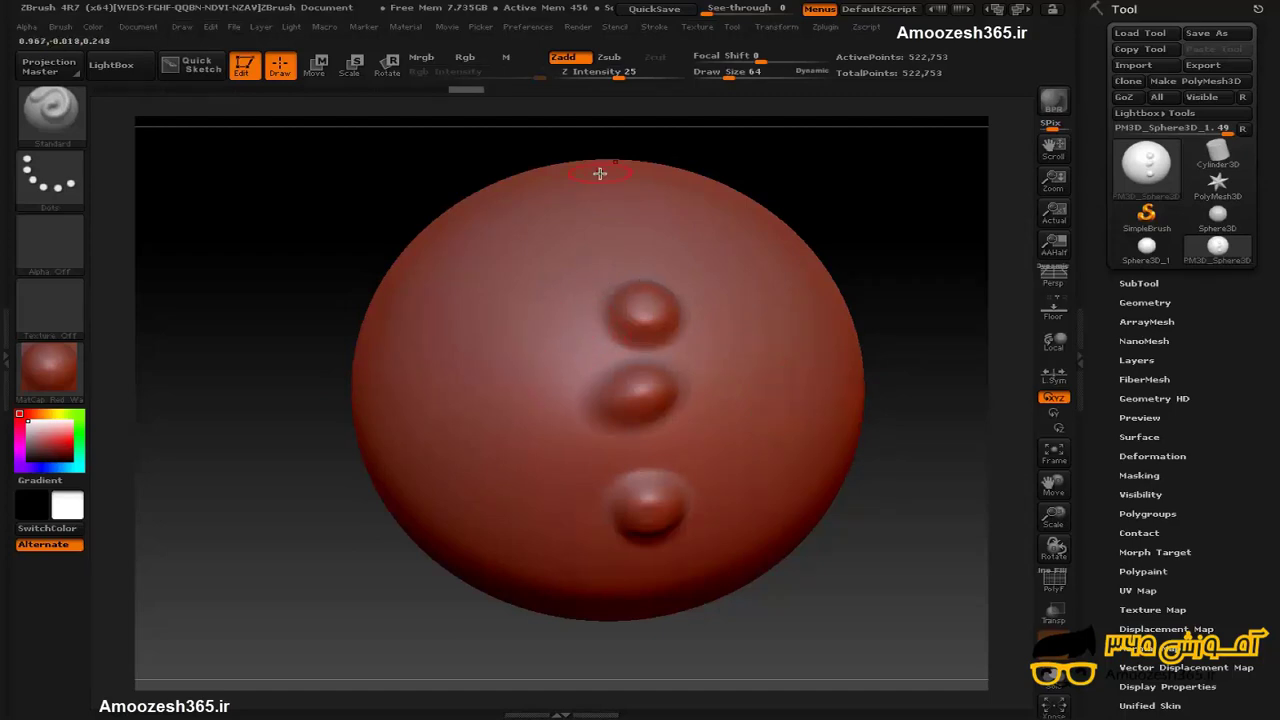
Turn off Z mirroring, enable 8-count radial symmetry around X, and sculpt a ring of bumps
click(770, 28)
click(870, 404)
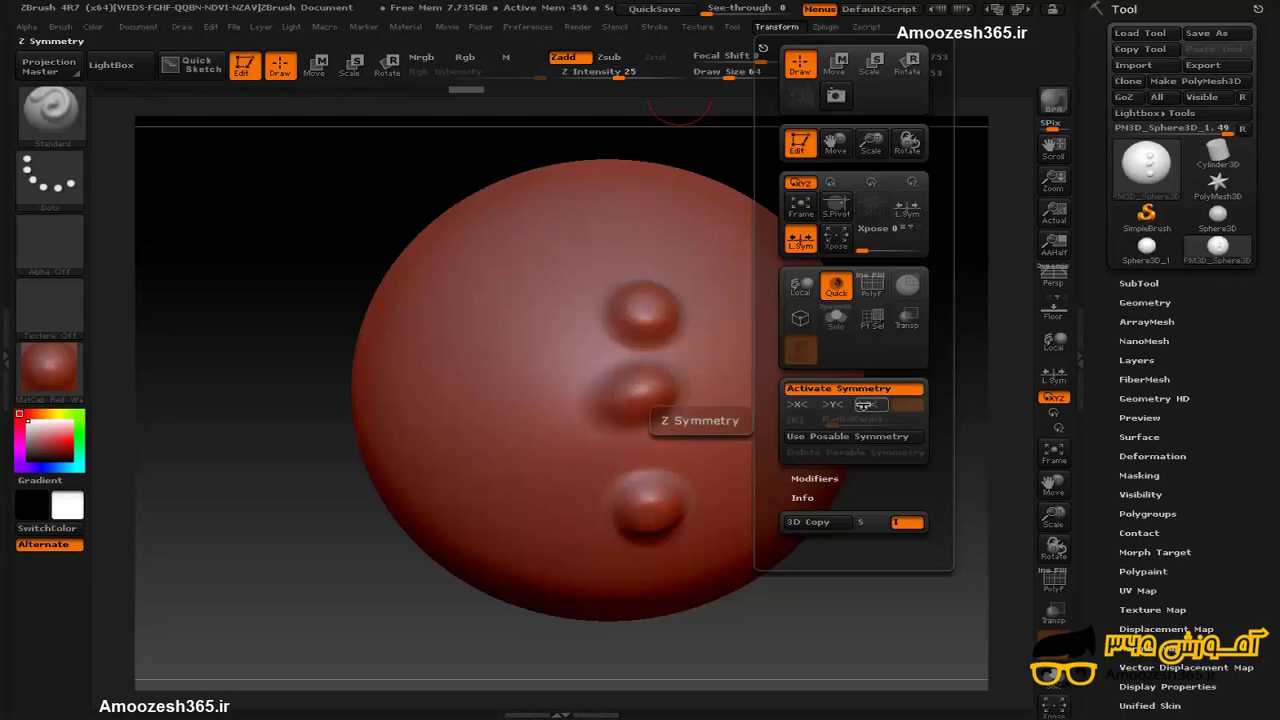
click(797, 404)
click(797, 421)
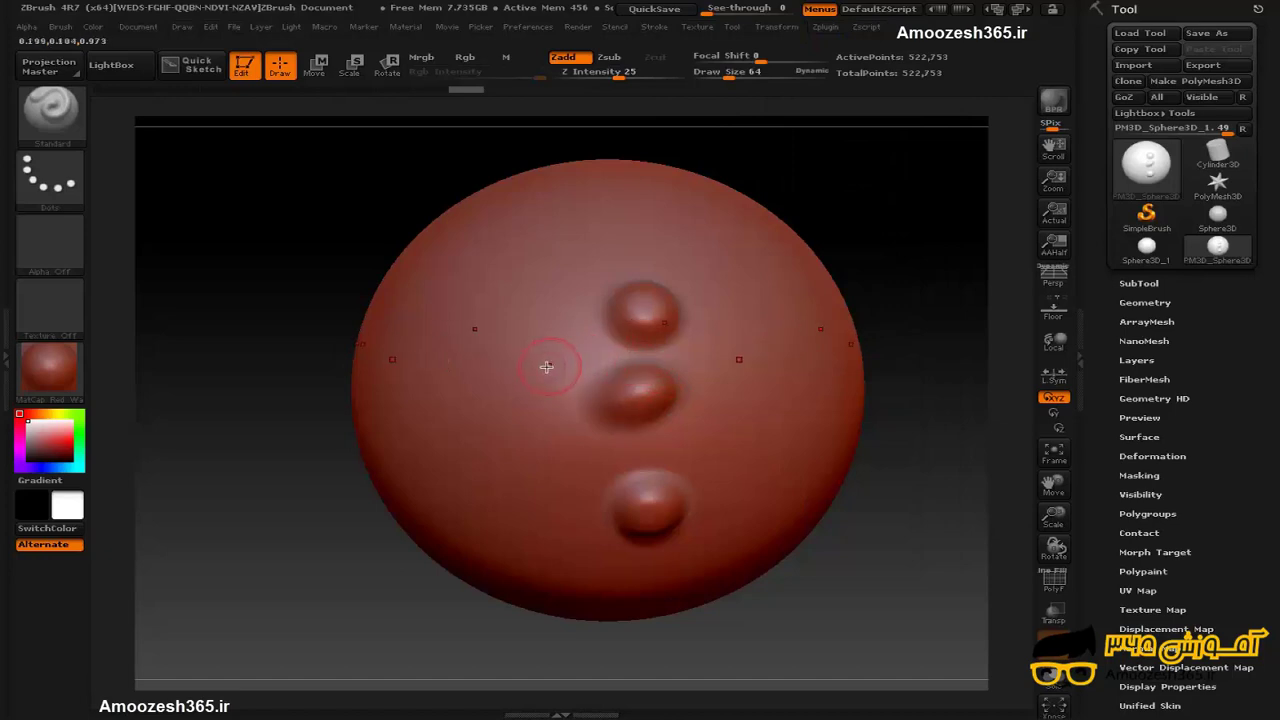
drag(515, 359, 517, 368)
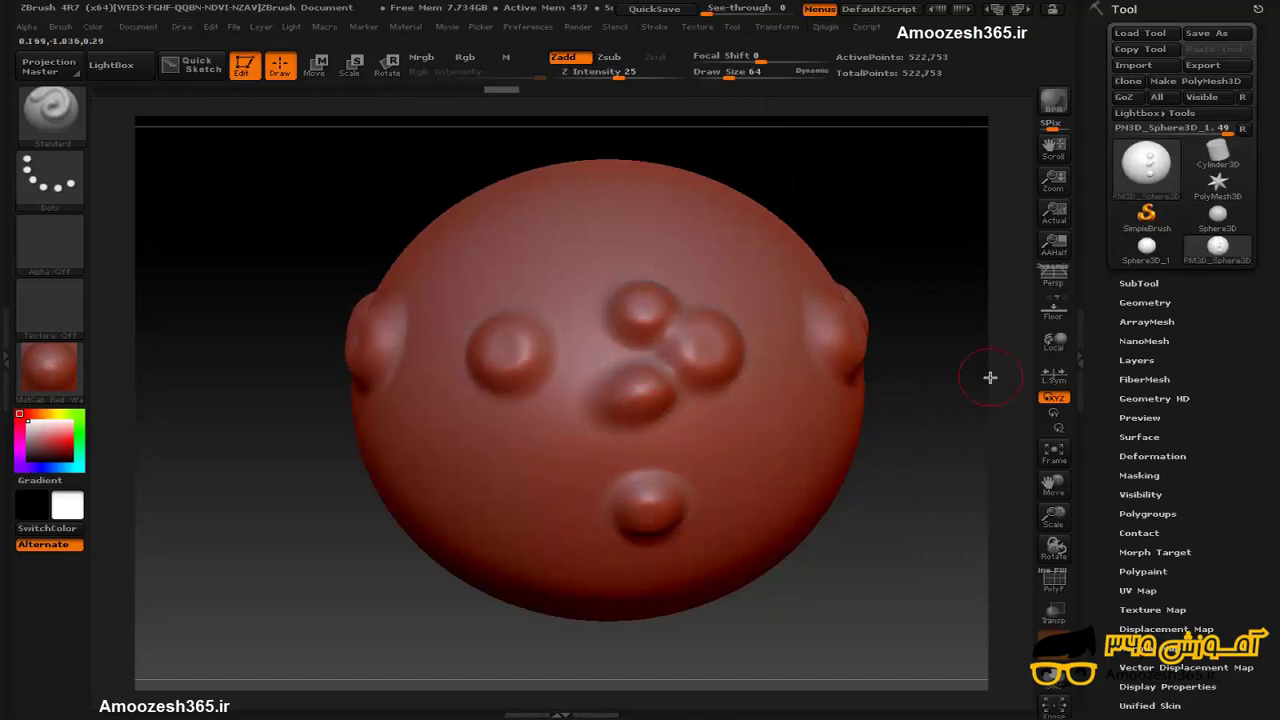
mouse_move(929, 393)
mouse_down()
mouse_move(660, 429)
mouse_move(737, 437)
mouse_move(1014, 408)
mouse_move(936, 412)
mouse_move(907, 471)
mouse_up()
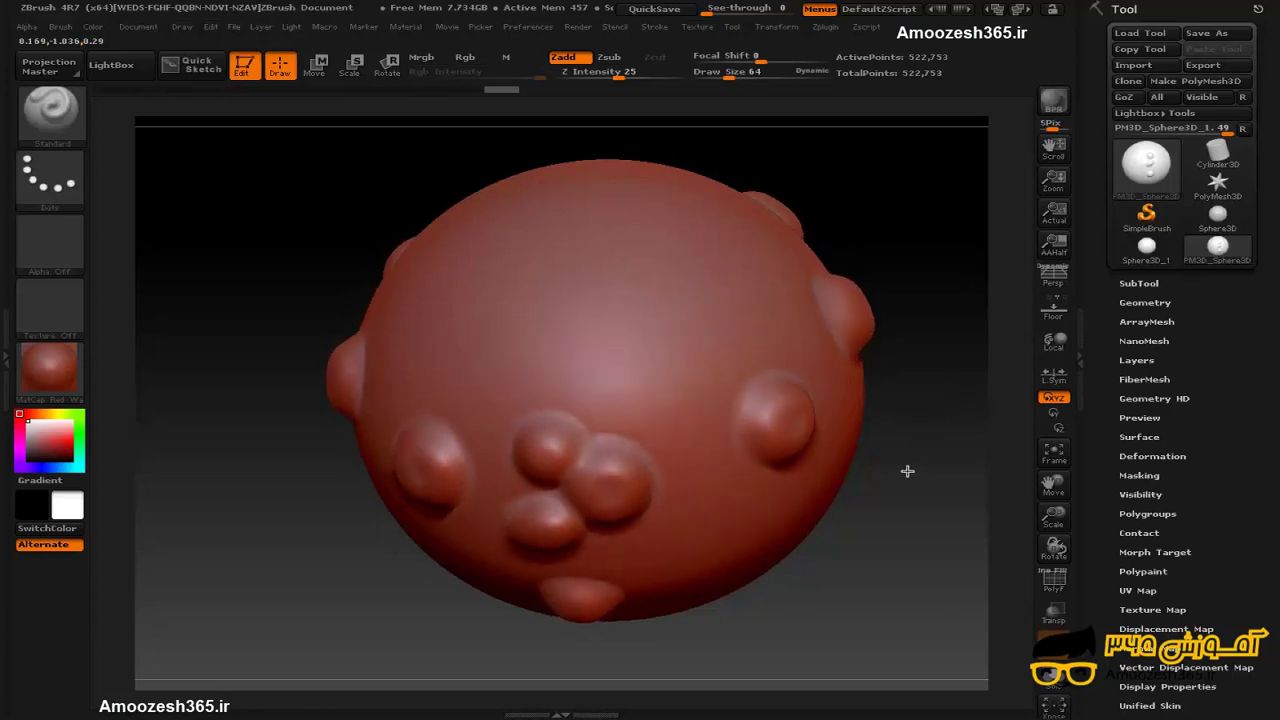
key(space)
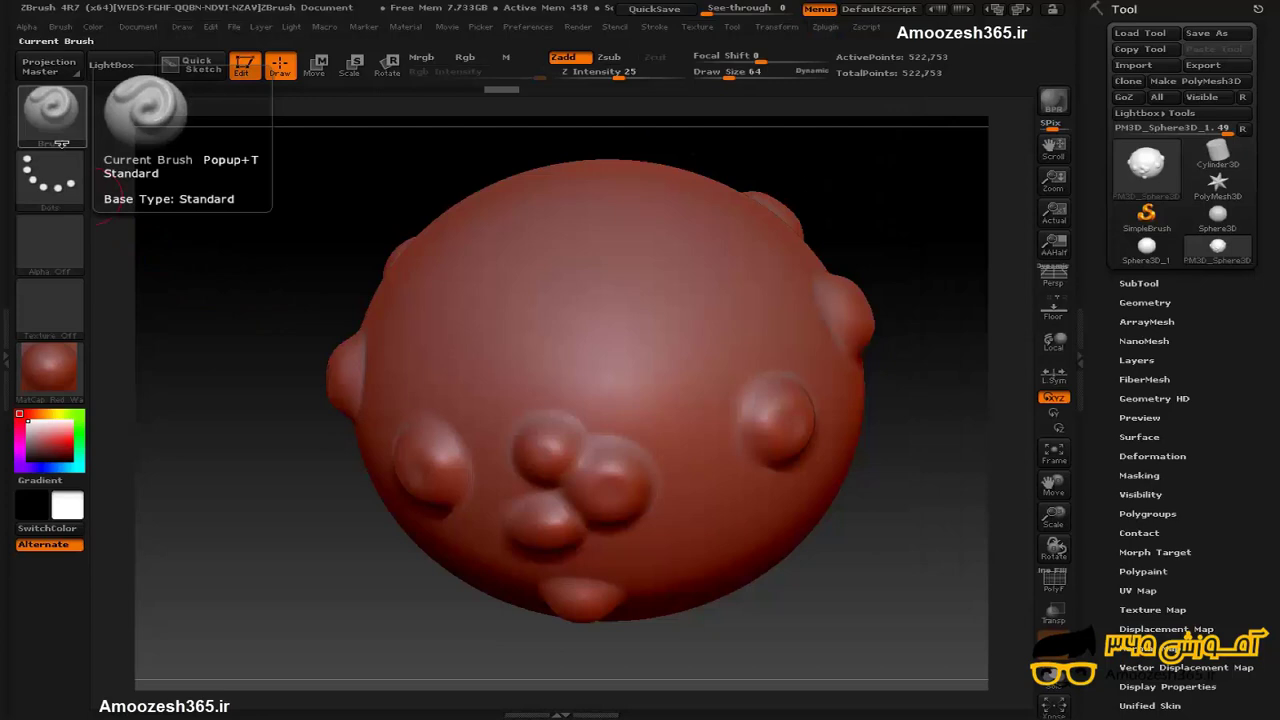
Load the star-shaped Alpha 17 from the alpha list and inspect the radial fern imprints
click(49, 241)
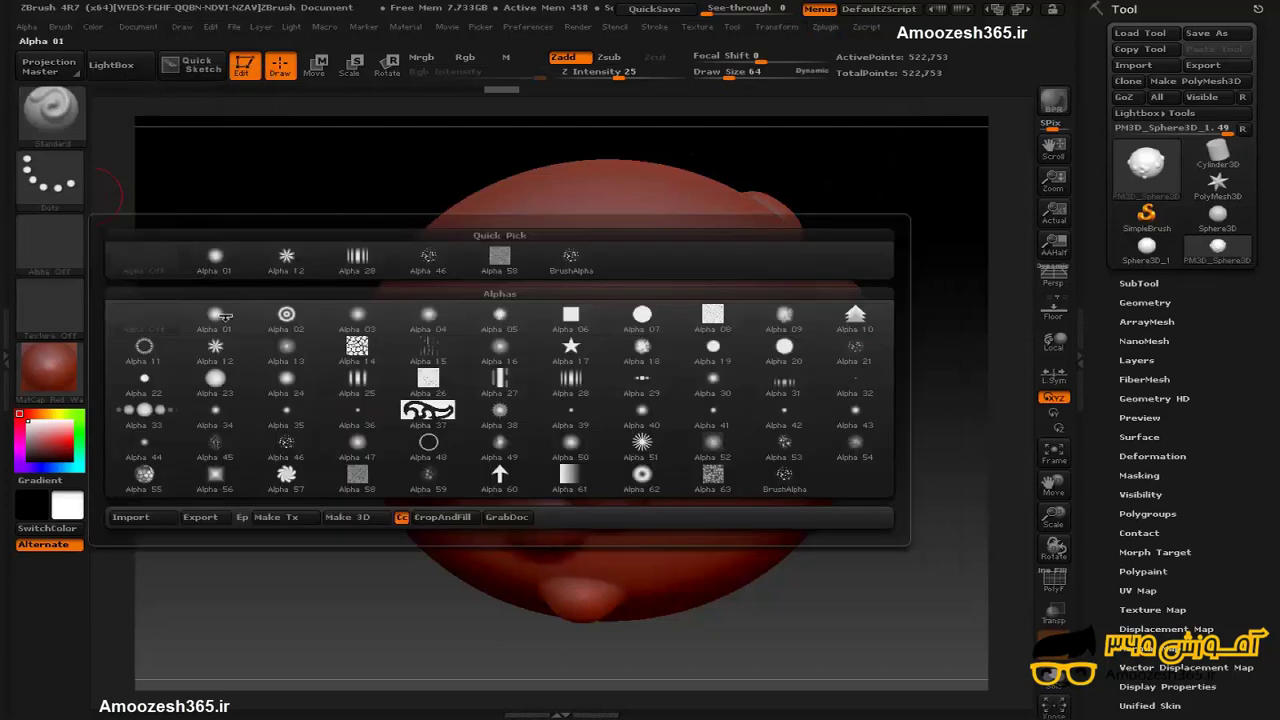
click(586, 350)
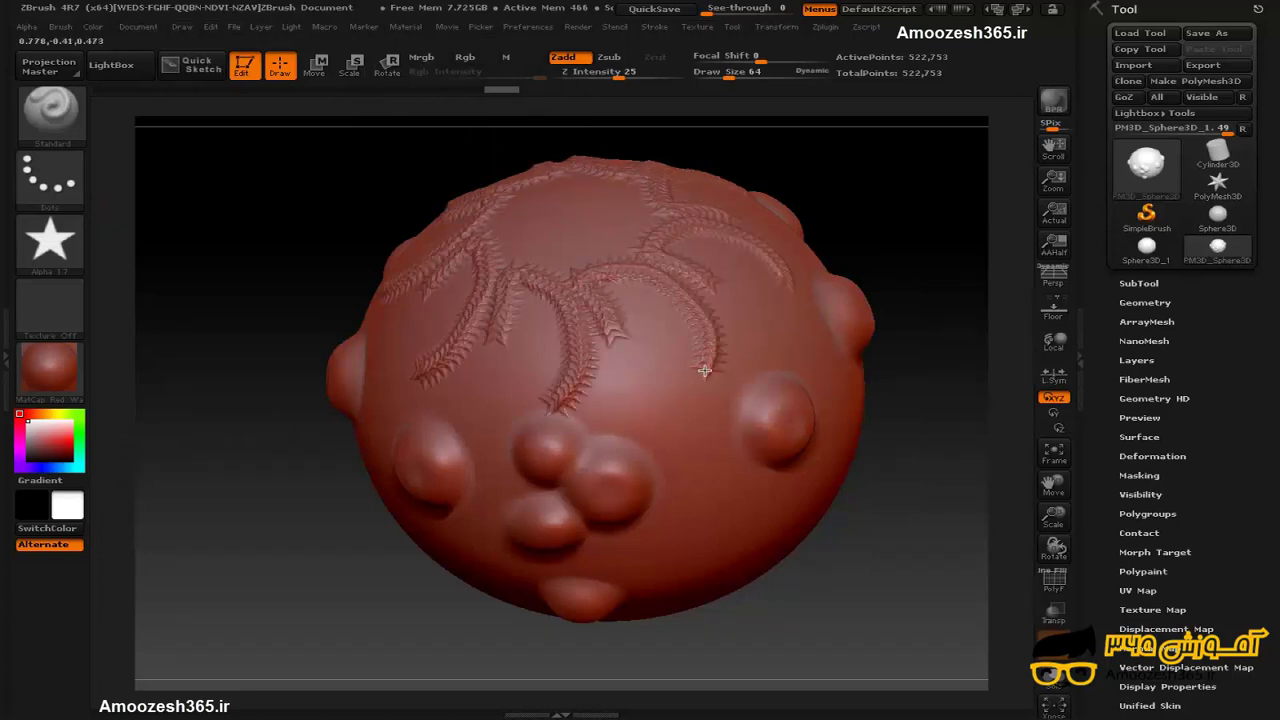
mouse_move(952, 356)
mouse_down()
mouse_move(971, 443)
mouse_move(974, 428)
mouse_up()
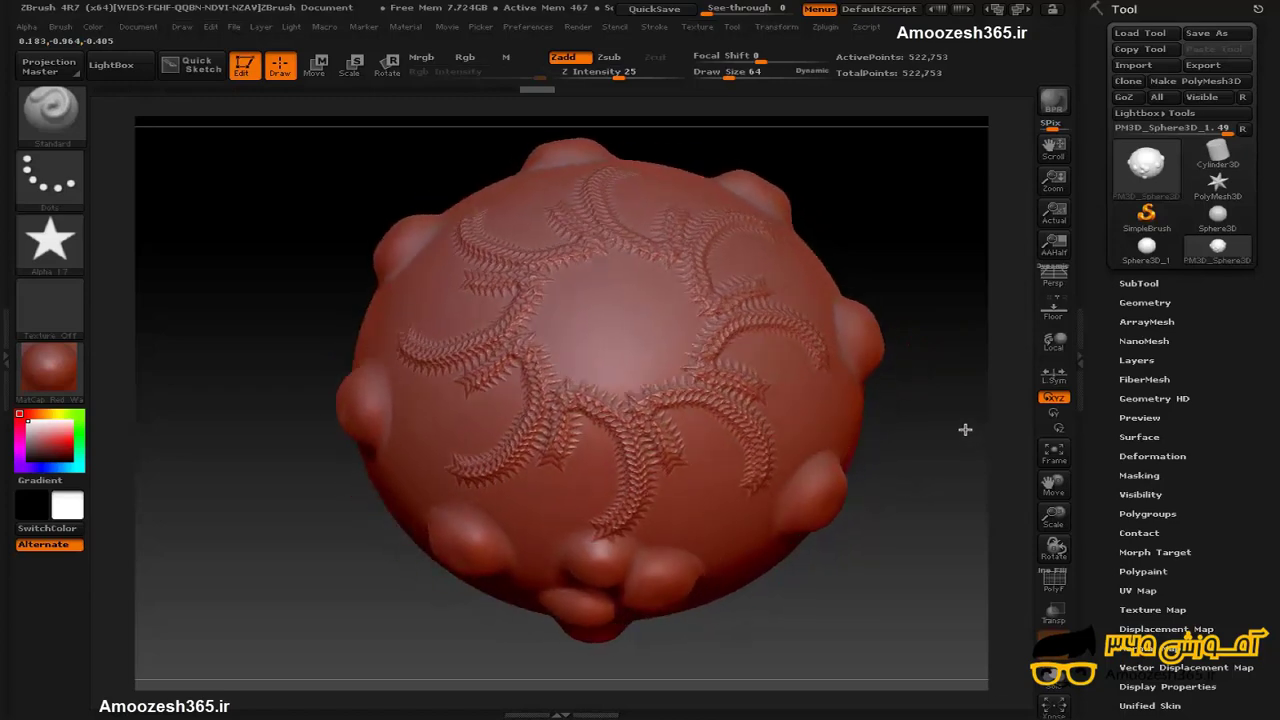
Switch the stroke to DragRect and stamp stars between the ferns around the sphere
click(49, 177)
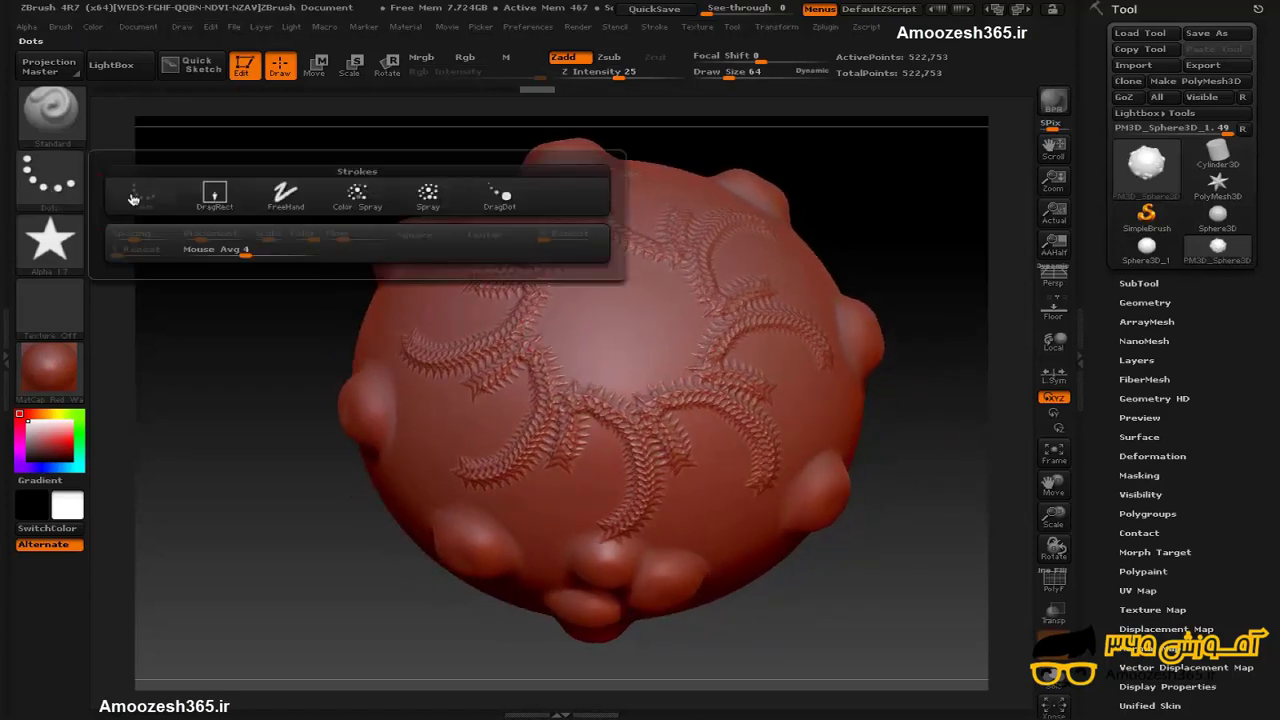
click(212, 195)
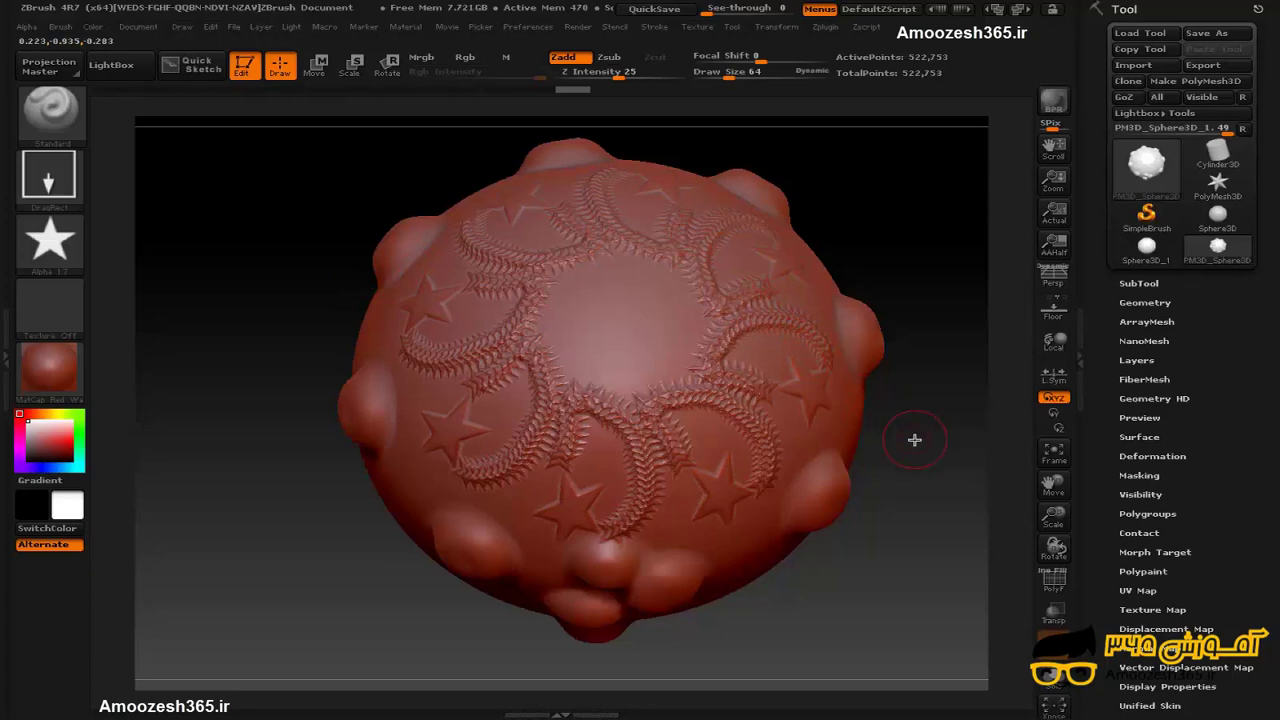
mouse_move(914, 440)
mouse_down()
mouse_move(883, 471)
mouse_move(883, 509)
mouse_move(937, 431)
mouse_move(903, 369)
mouse_move(923, 440)
mouse_move(877, 499)
mouse_up()
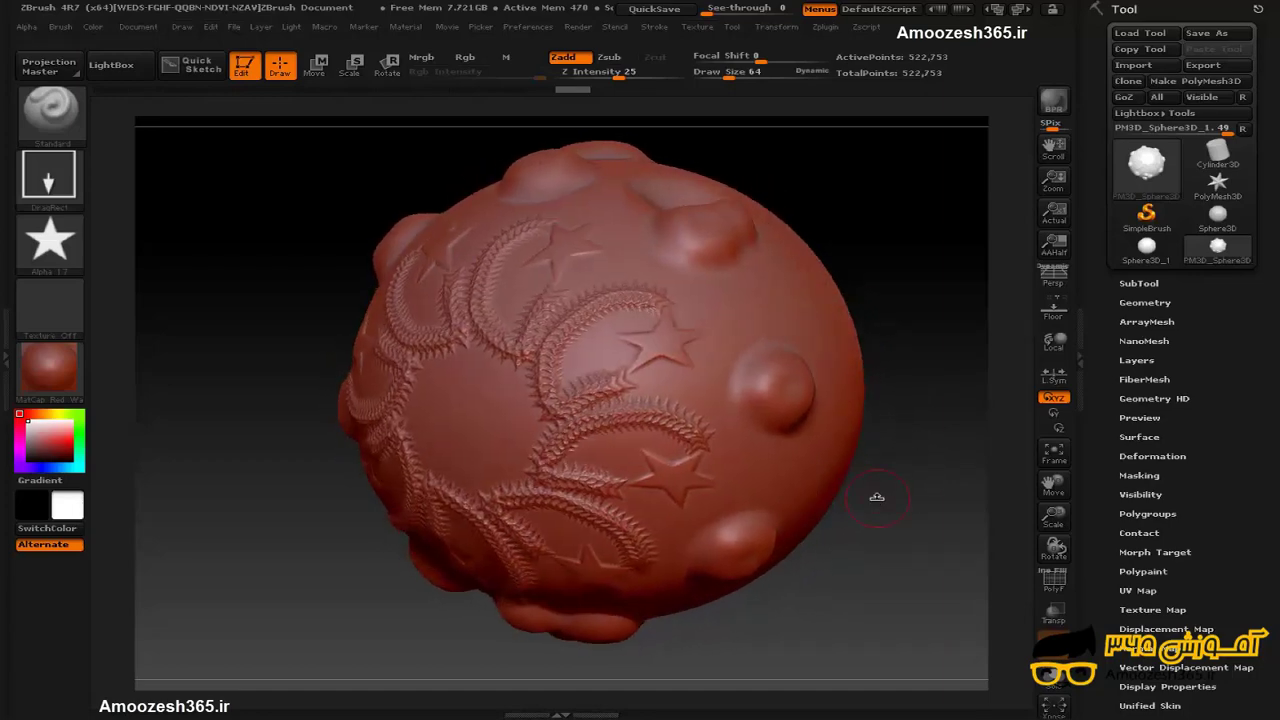